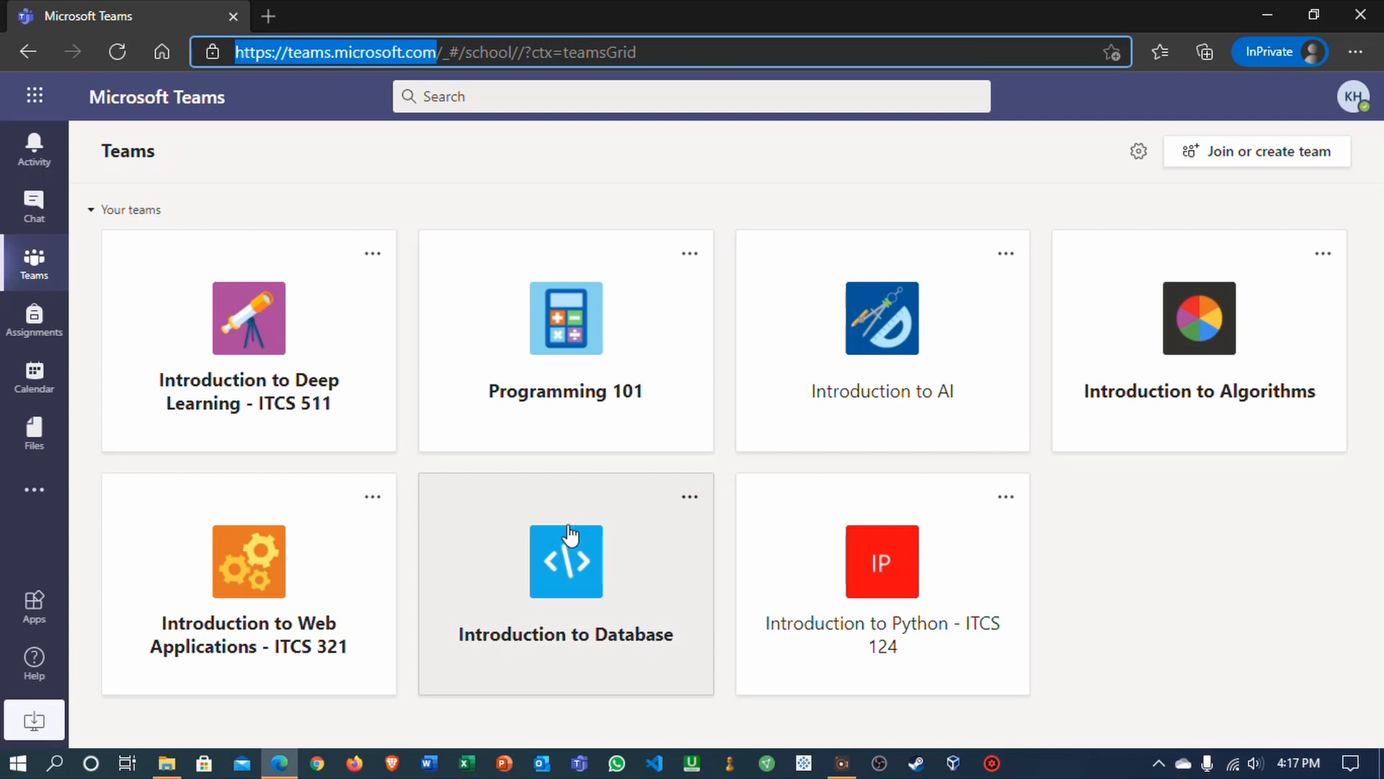
# Hide the Introduction to Database and Introduction to Python - ITCS 124 teams from the main team list.
pyautogui.click(688, 499)
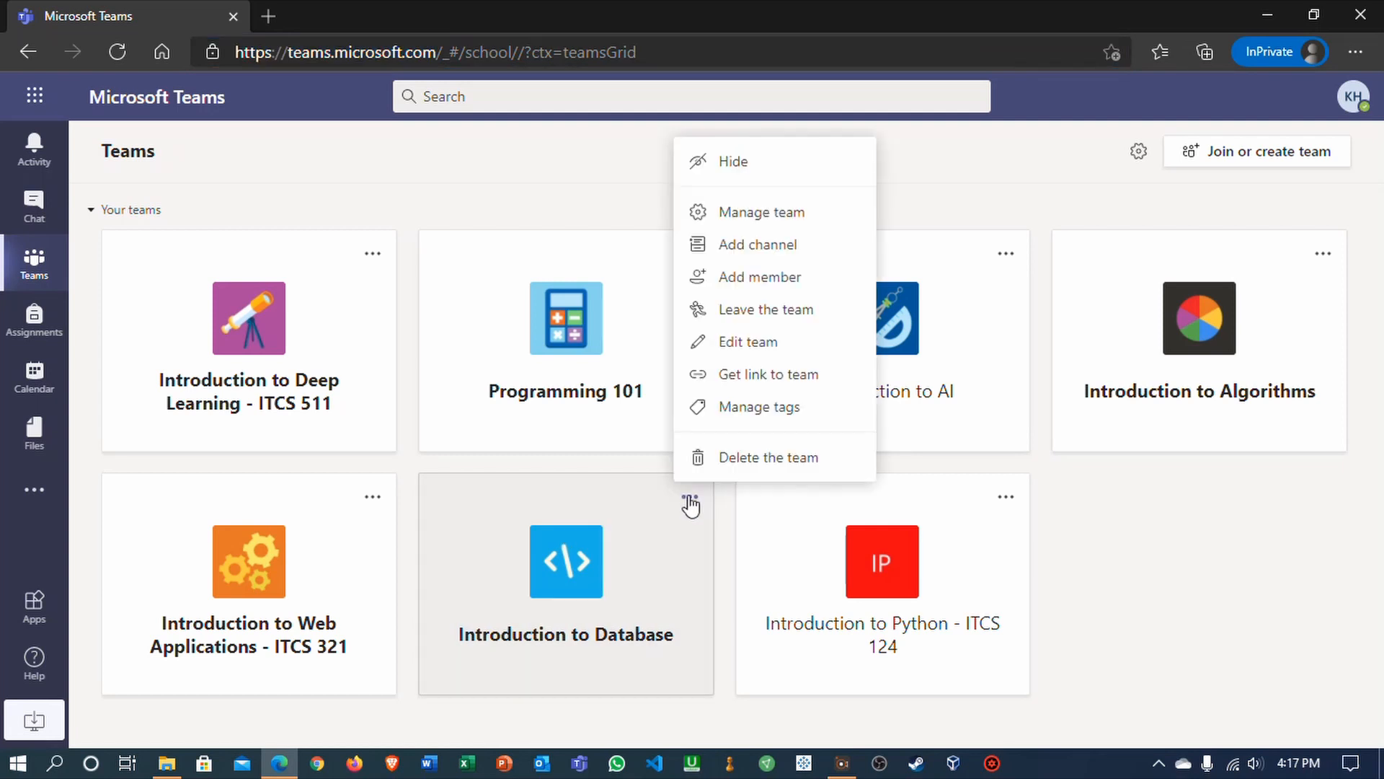
pyautogui.click(737, 163)
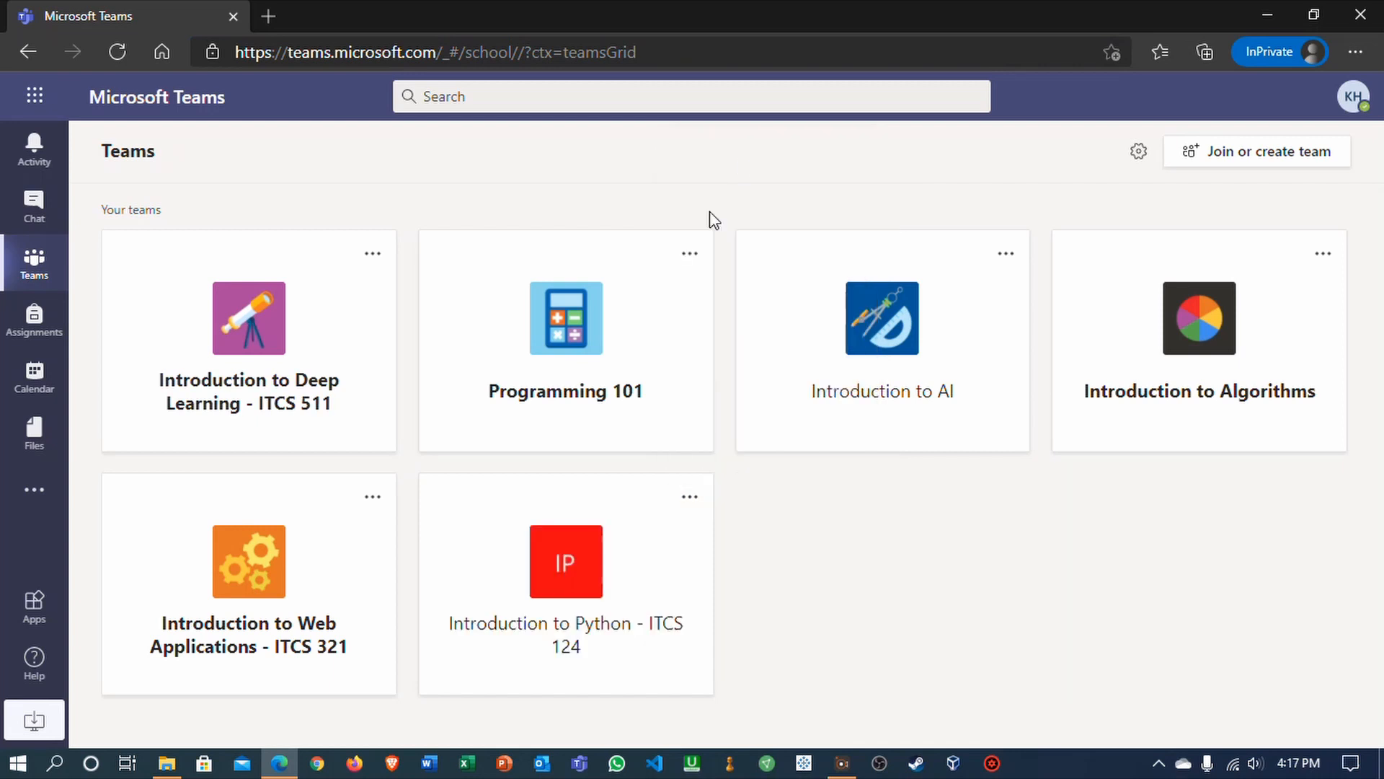
pyautogui.click(690, 498)
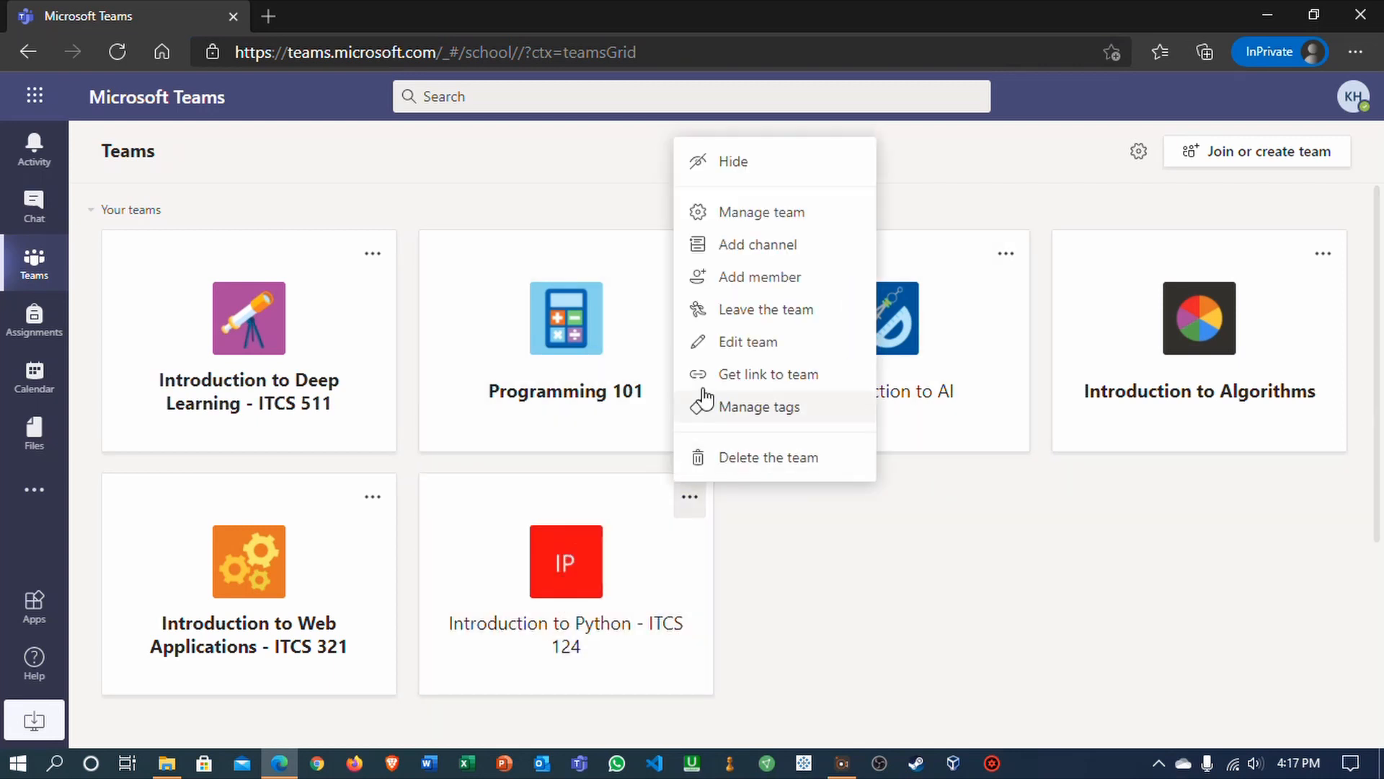
pyautogui.click(755, 165)
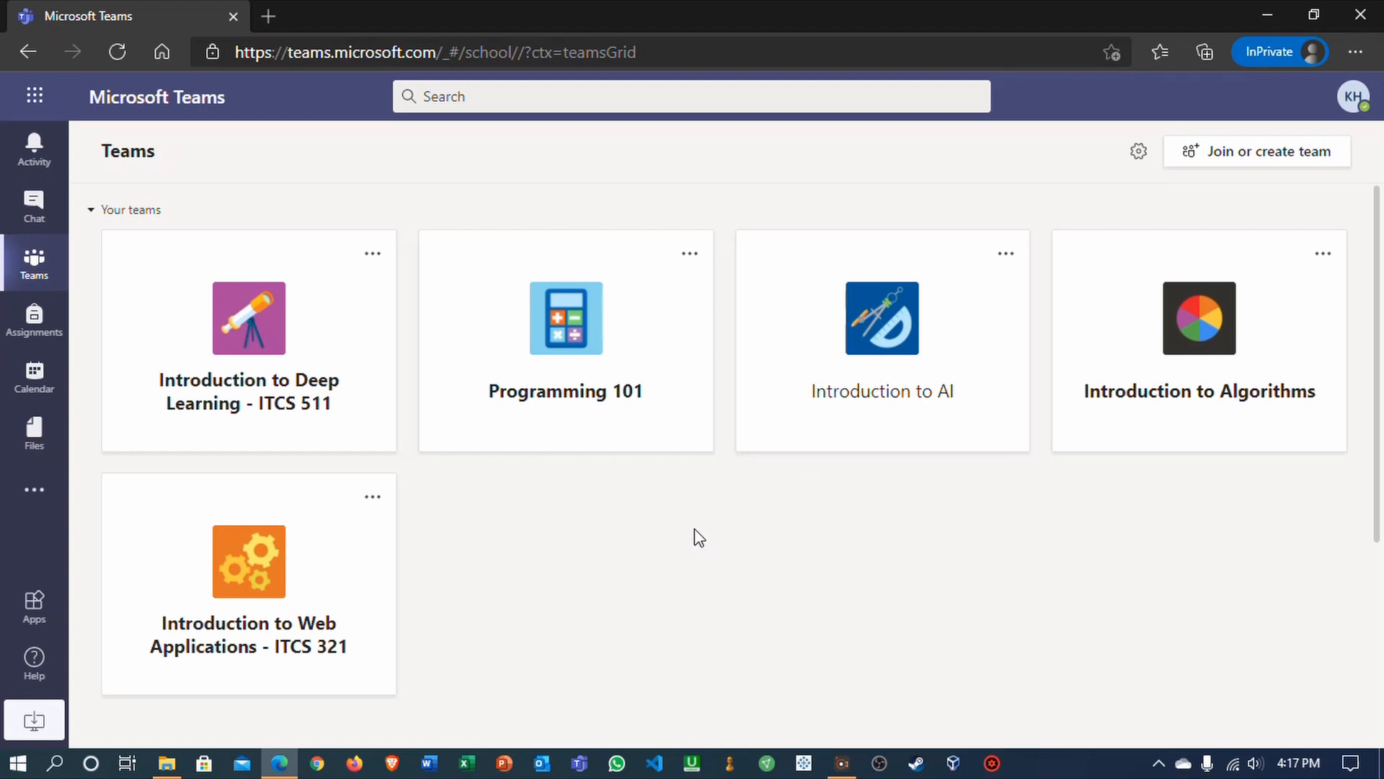
# Review the Hidden teams section below the main team list, collapsing it and expanding it again.
pyautogui.scroll(-5, 695, 536)
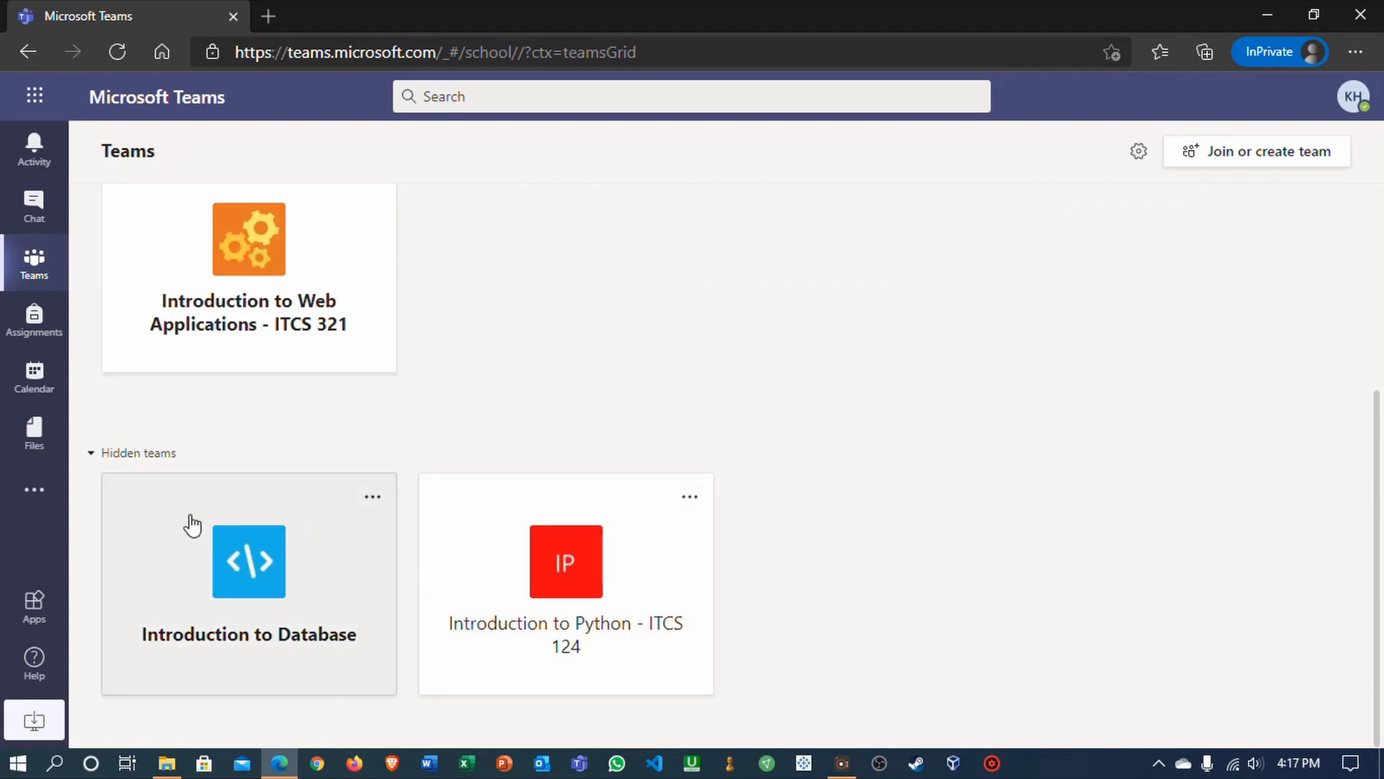
pyautogui.click(131, 454)
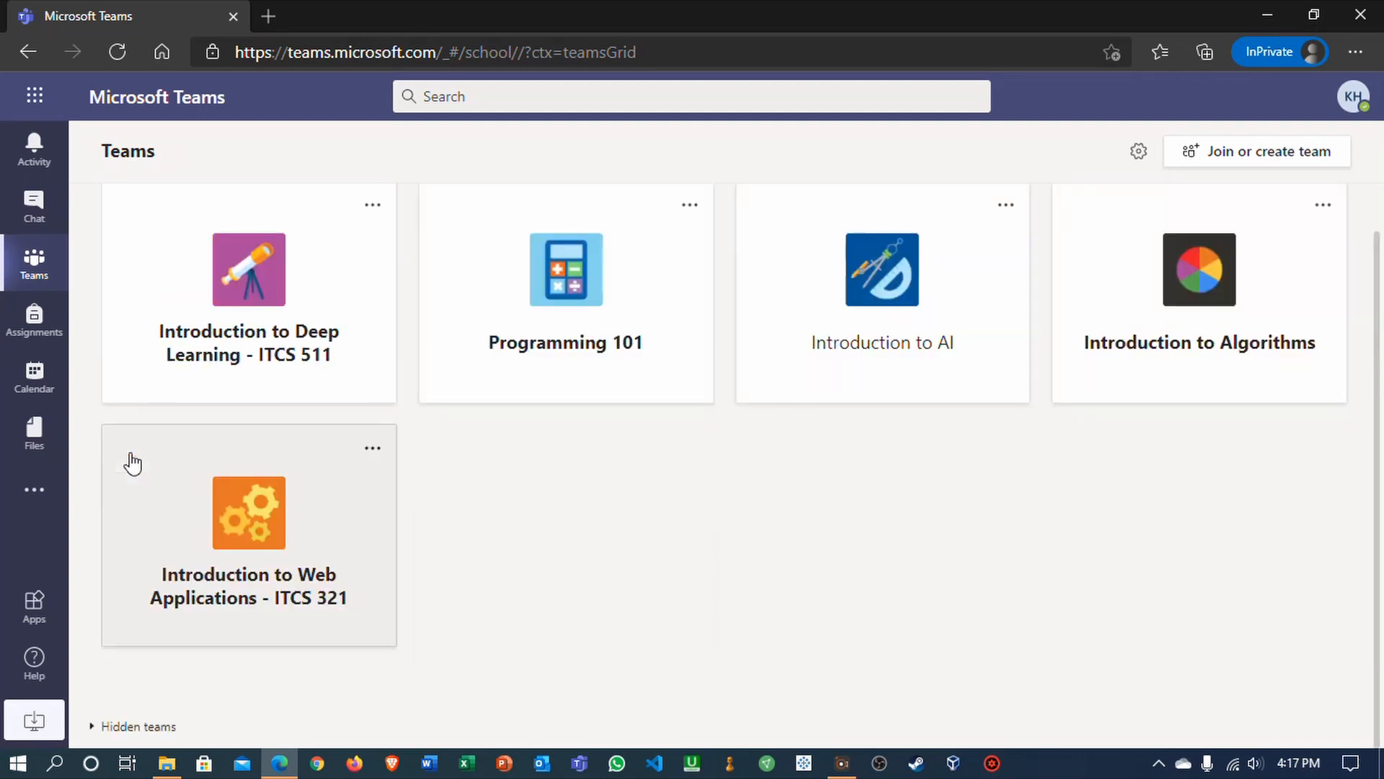
pyautogui.click(145, 721)
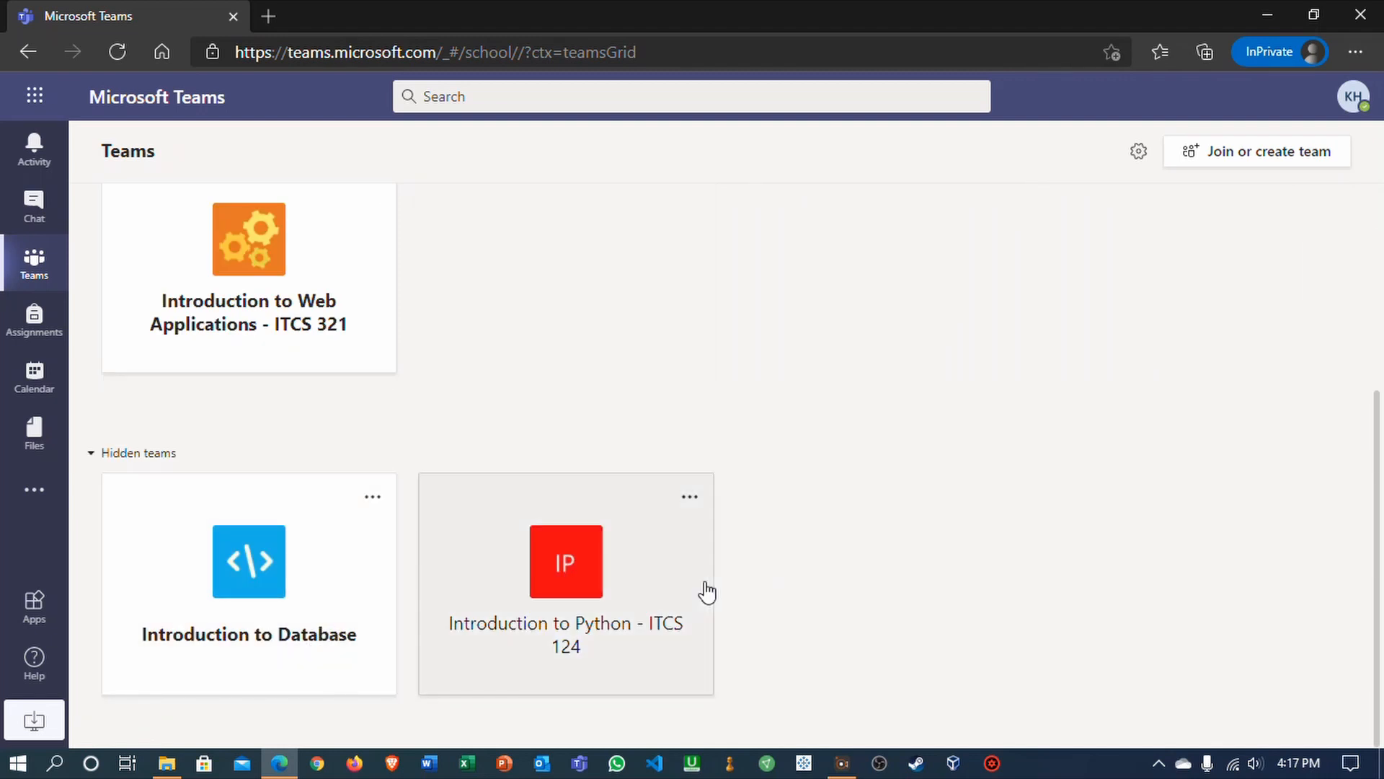
pyautogui.scroll(5, 658, 583)
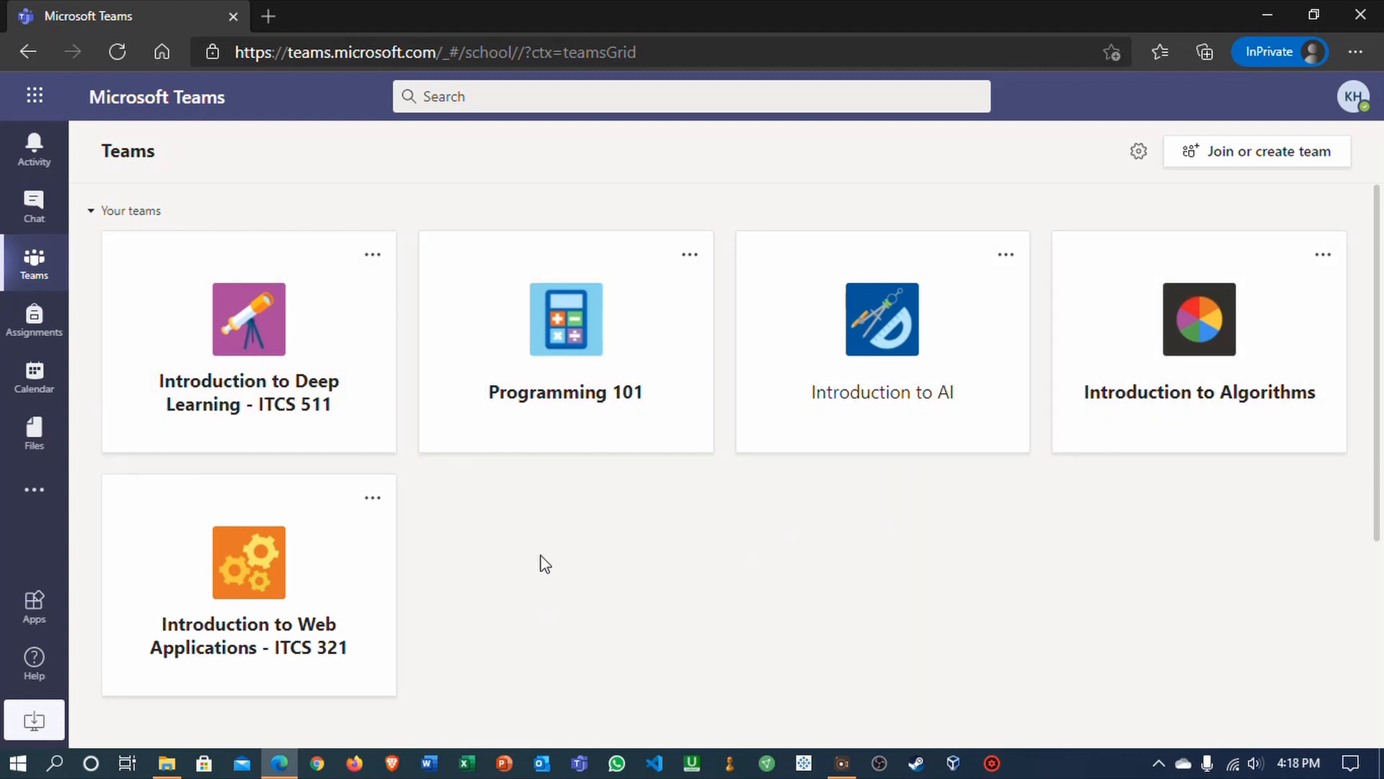
# Restore the hidden Introduction to Python - ITCS 124 and Introduction to Database teams to the main team list.
pyautogui.scroll(-5, 546, 563)
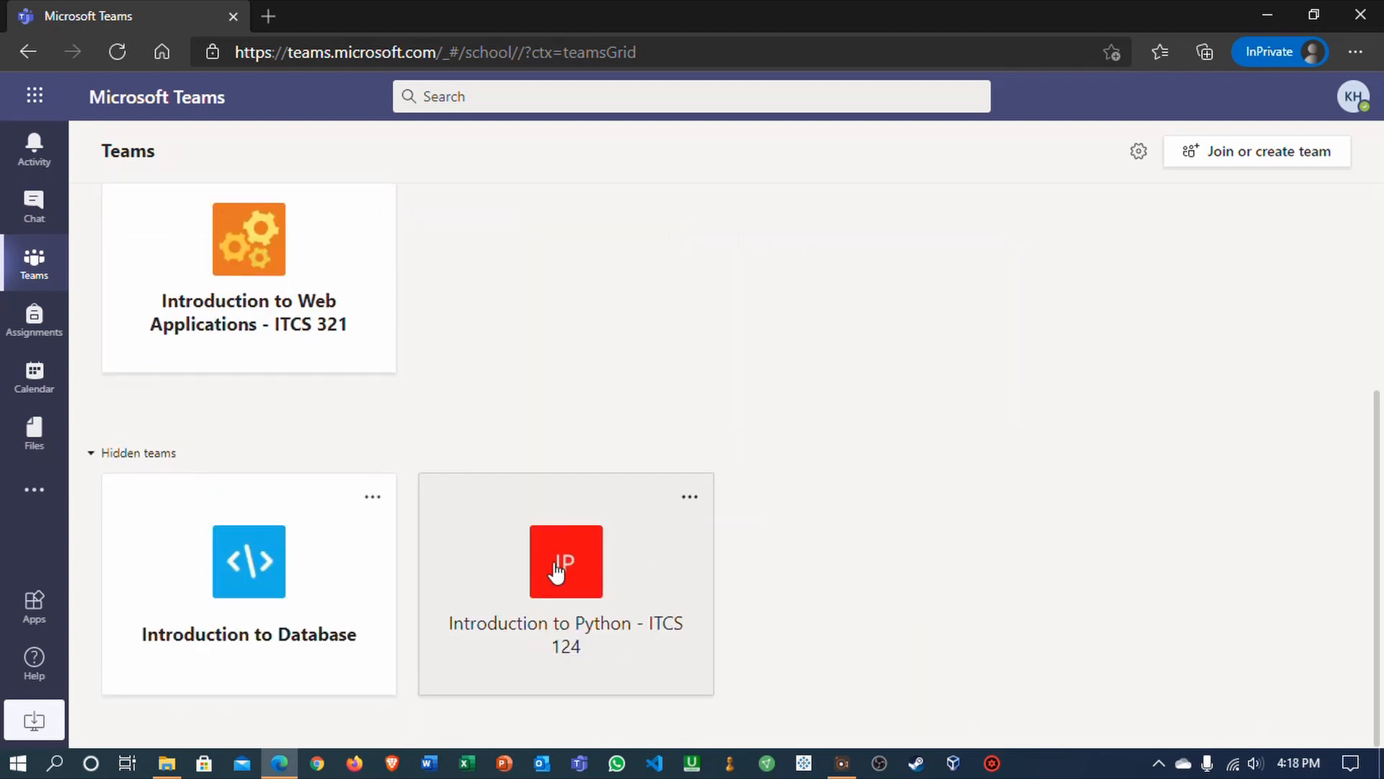
pyautogui.click(692, 498)
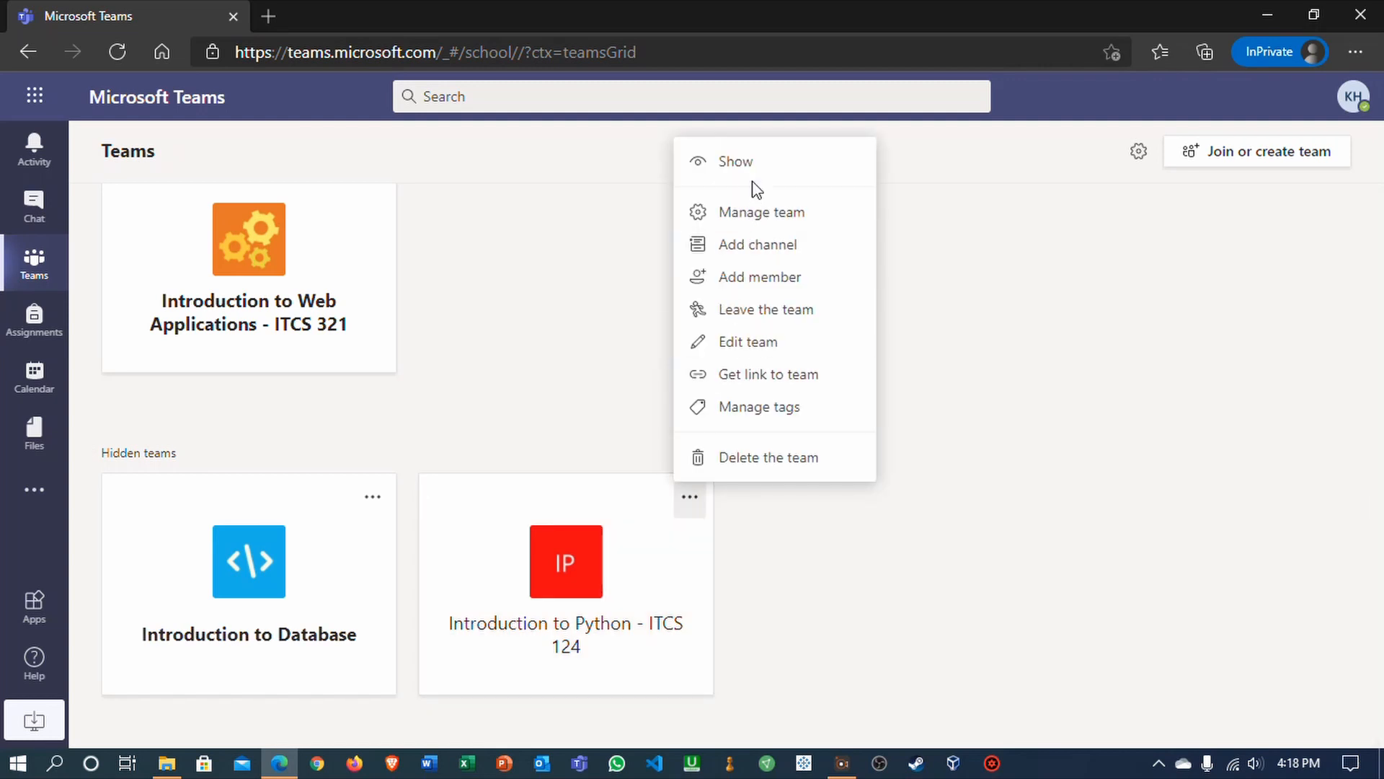
pyautogui.click(754, 160)
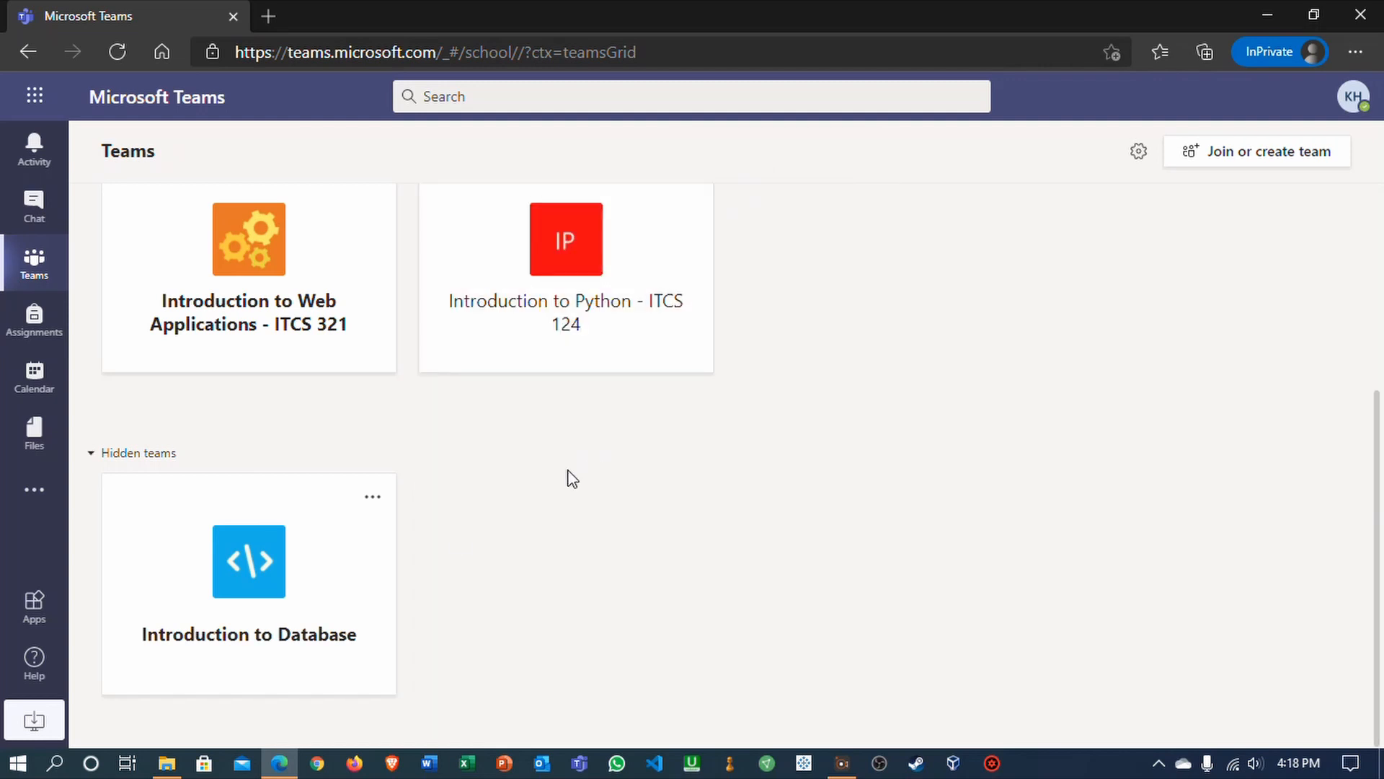
pyautogui.click(372, 499)
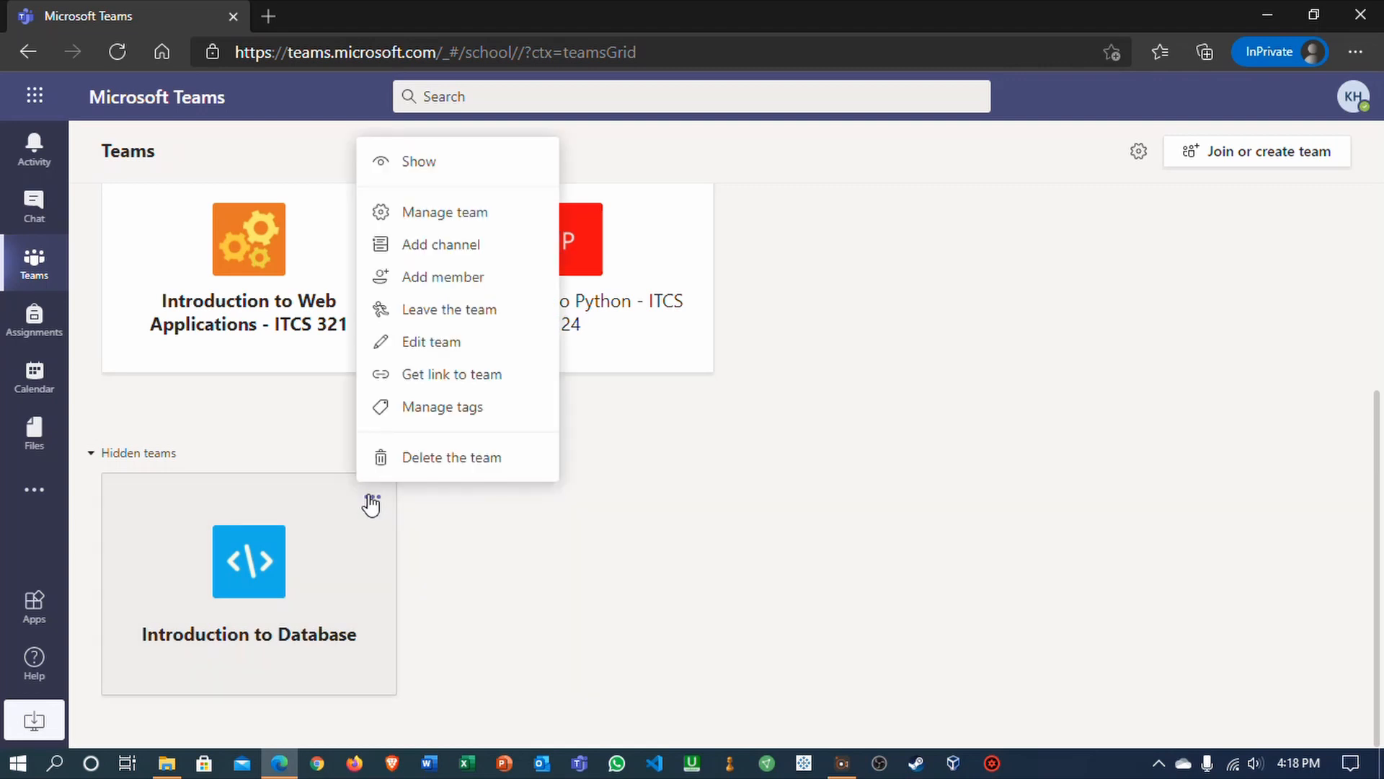
pyautogui.click(418, 162)
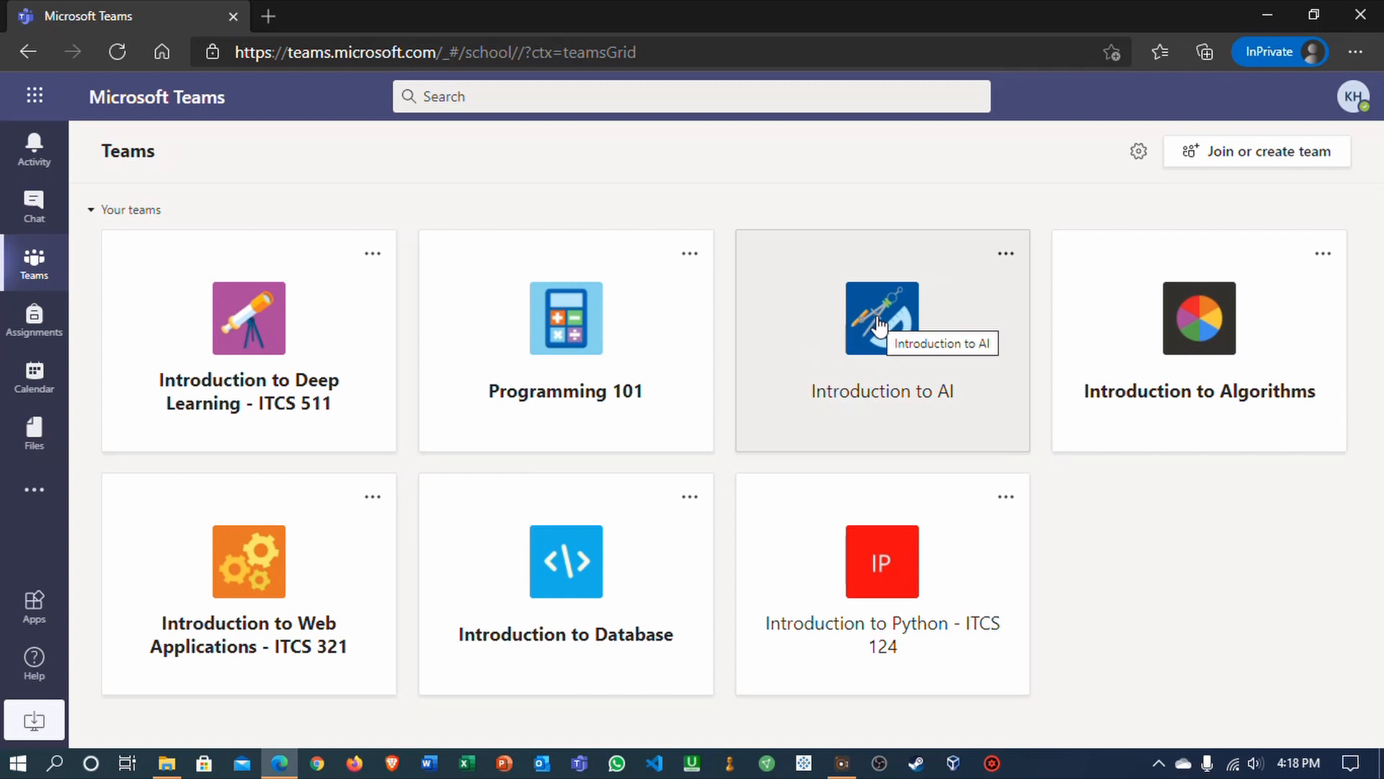
# Reorder the team cards with Introduction to AI first, Introduction to Web Applications - ITCS 321 second and Programming 101 third.
pyautogui.moveTo(878, 324); pyautogui.dragTo(245, 324)
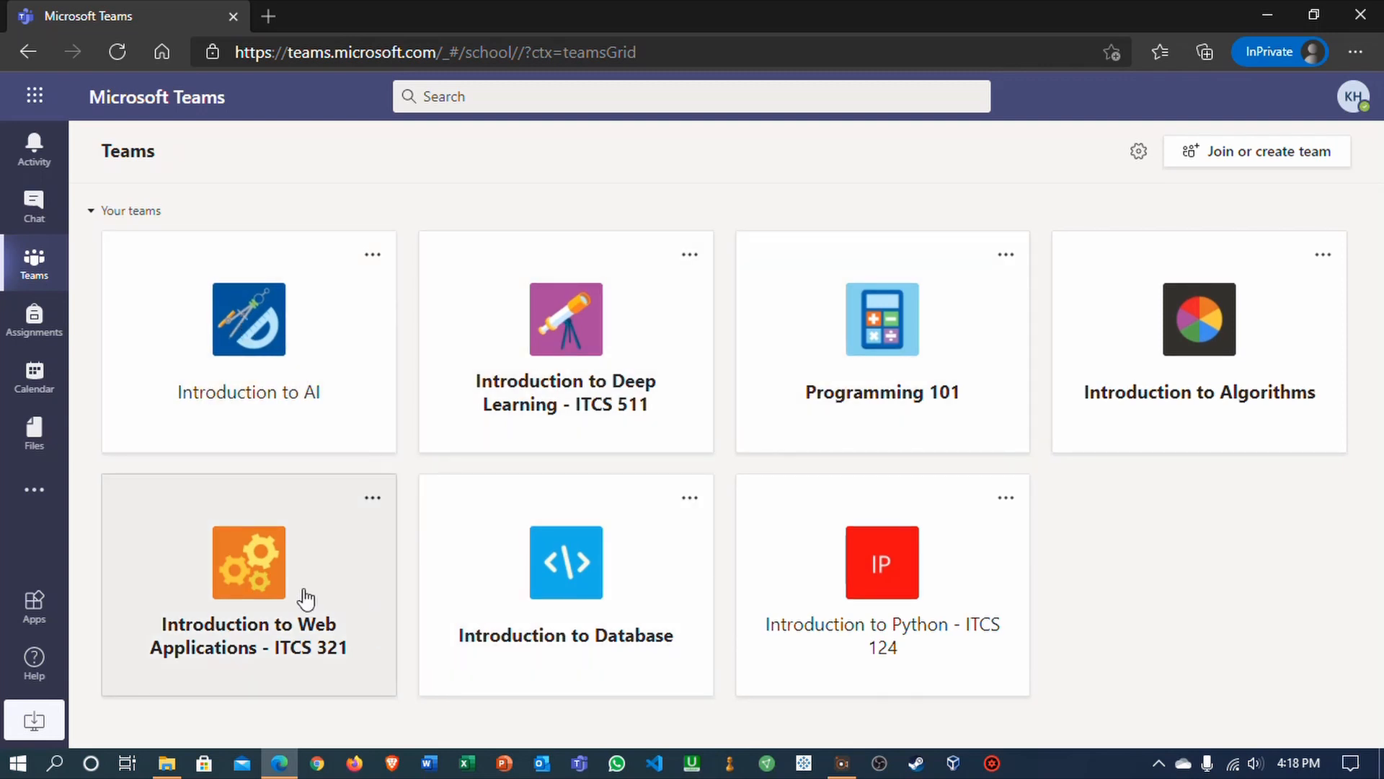
pyautogui.moveTo(306, 599); pyautogui.dragTo(620, 348)
pyautogui.moveTo(1118, 365); pyautogui.dragTo(911, 377)
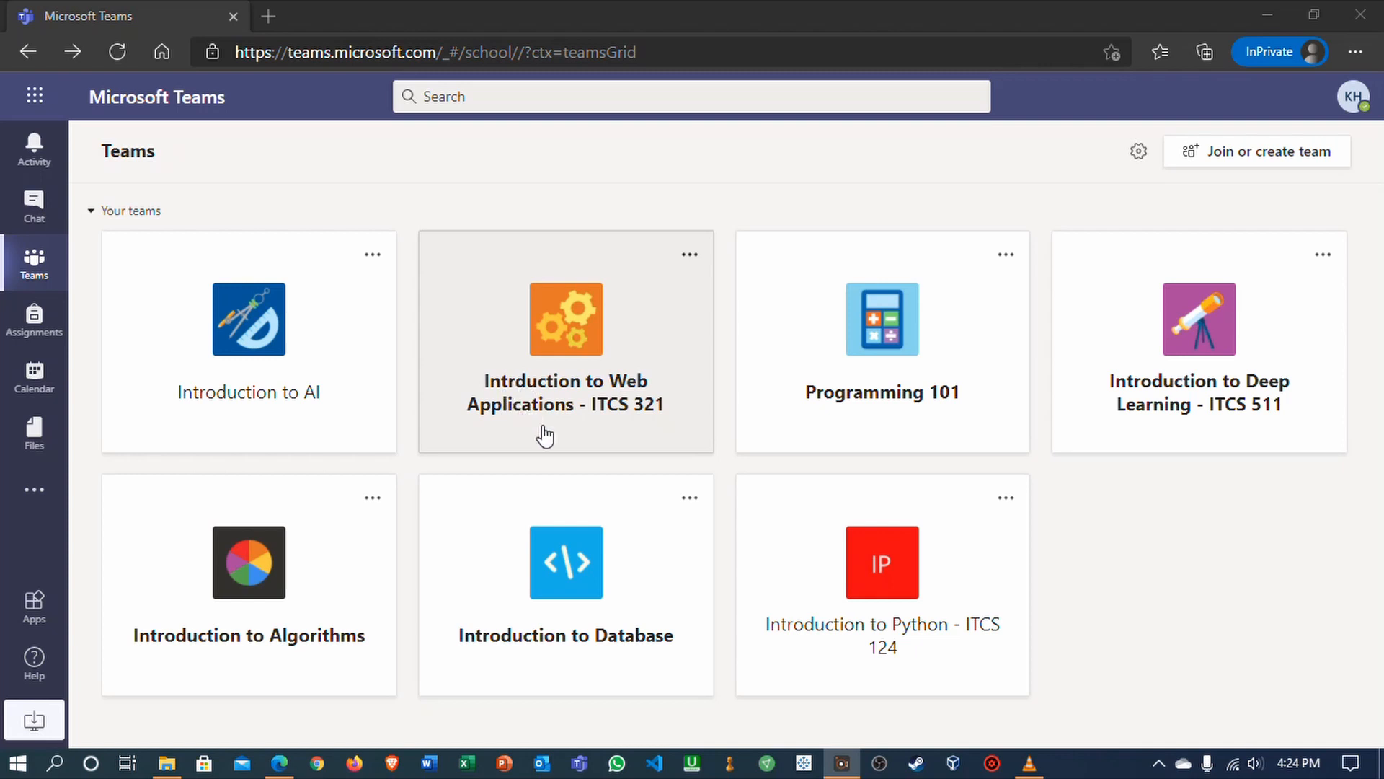
# Correct the misspelled class name of the ITCS 321 team to "Introduction to Web Applications - ITCS 321" and save it.
pyautogui.click(691, 255)
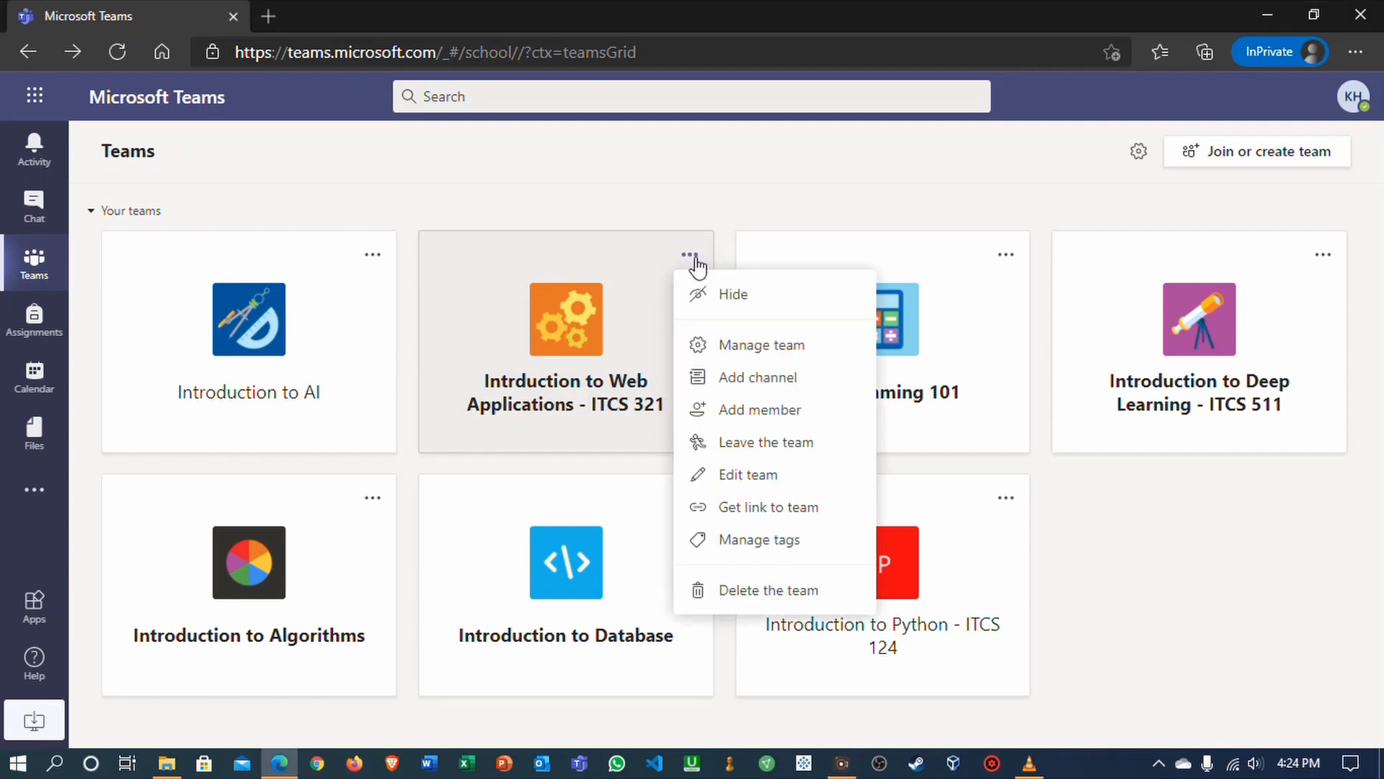
pyautogui.click(744, 488)
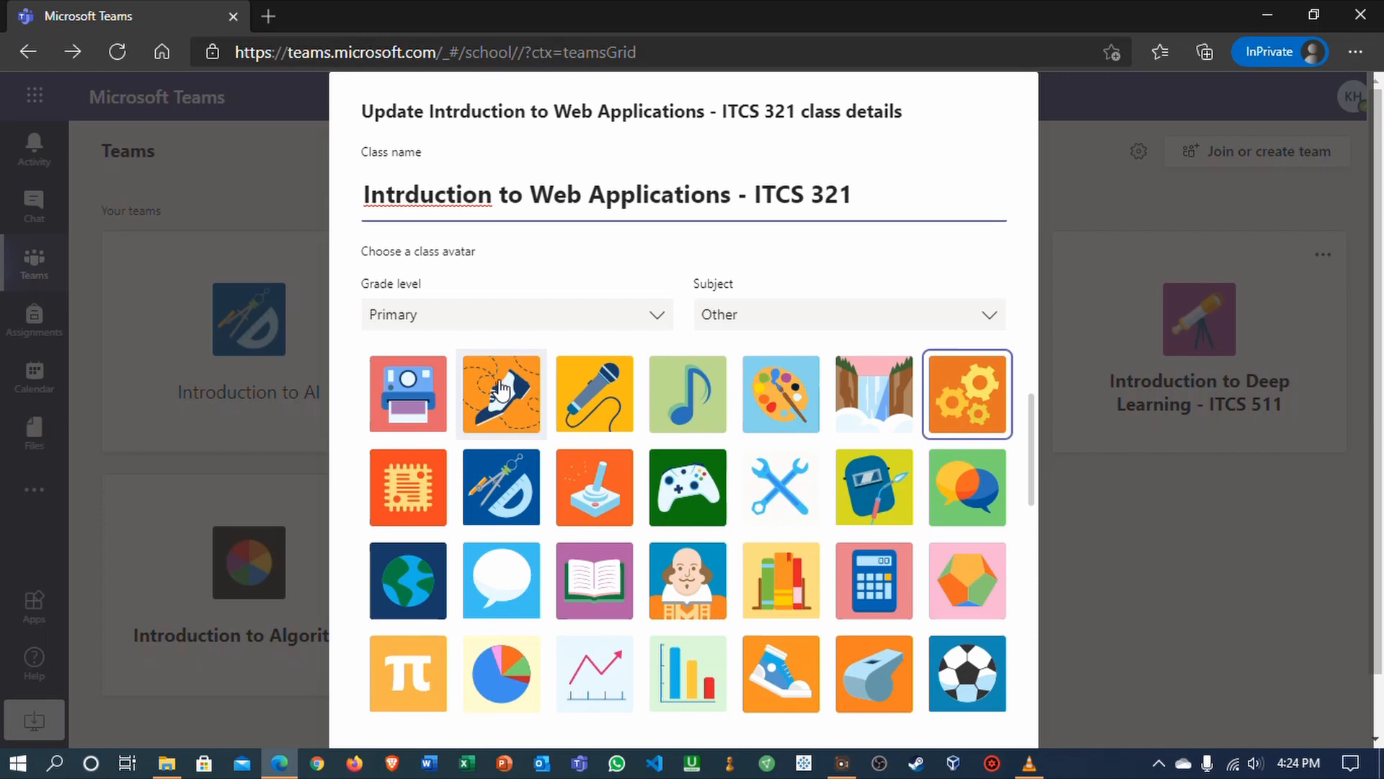
pyautogui.write('o')
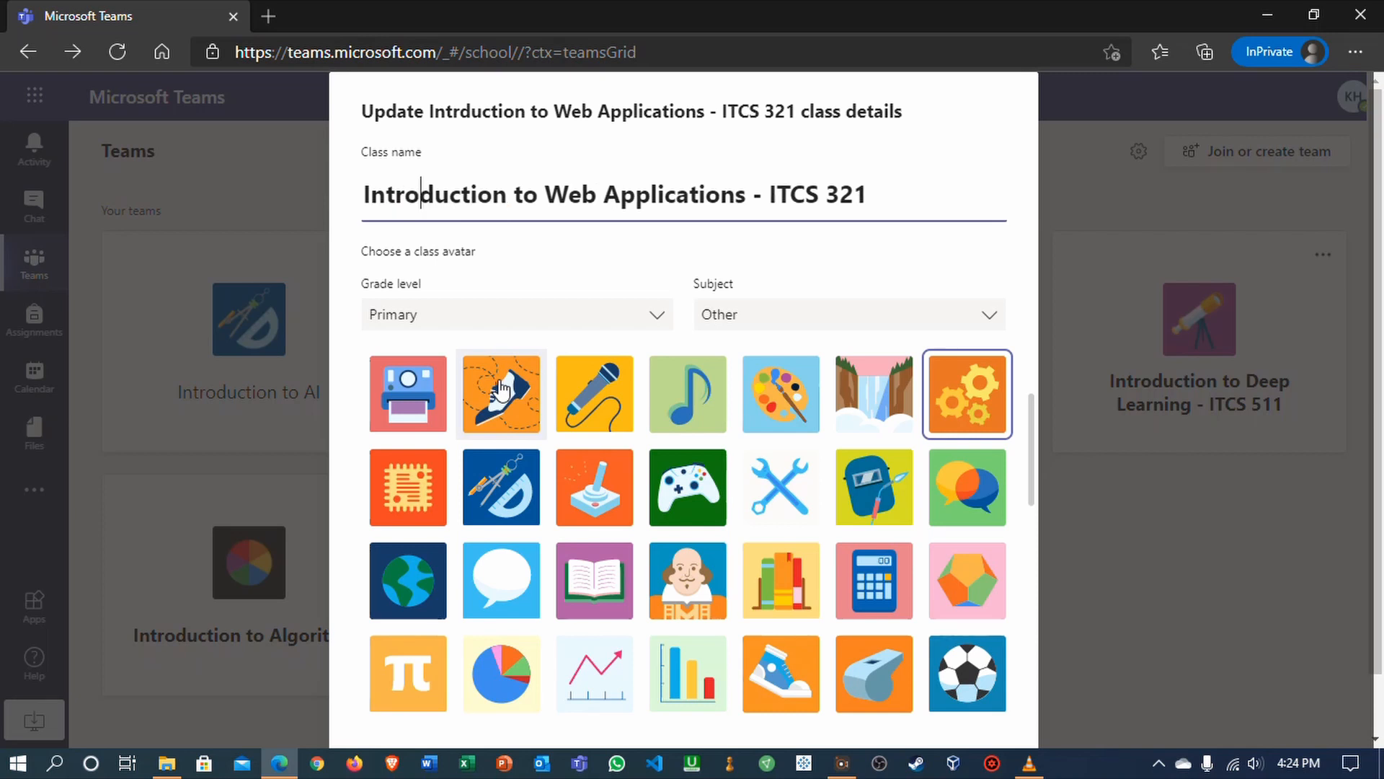
pyautogui.scroll(-1, 997, 741)
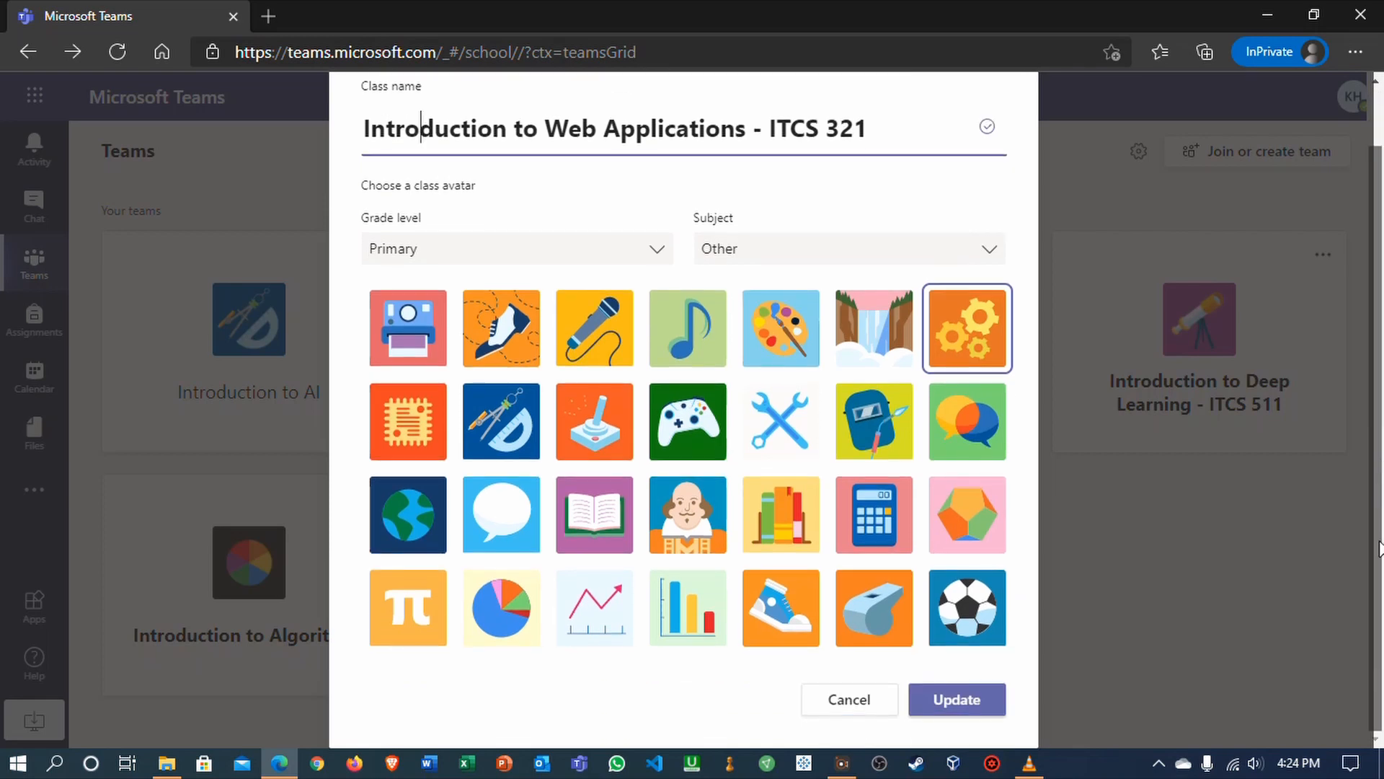
pyautogui.click(963, 710)
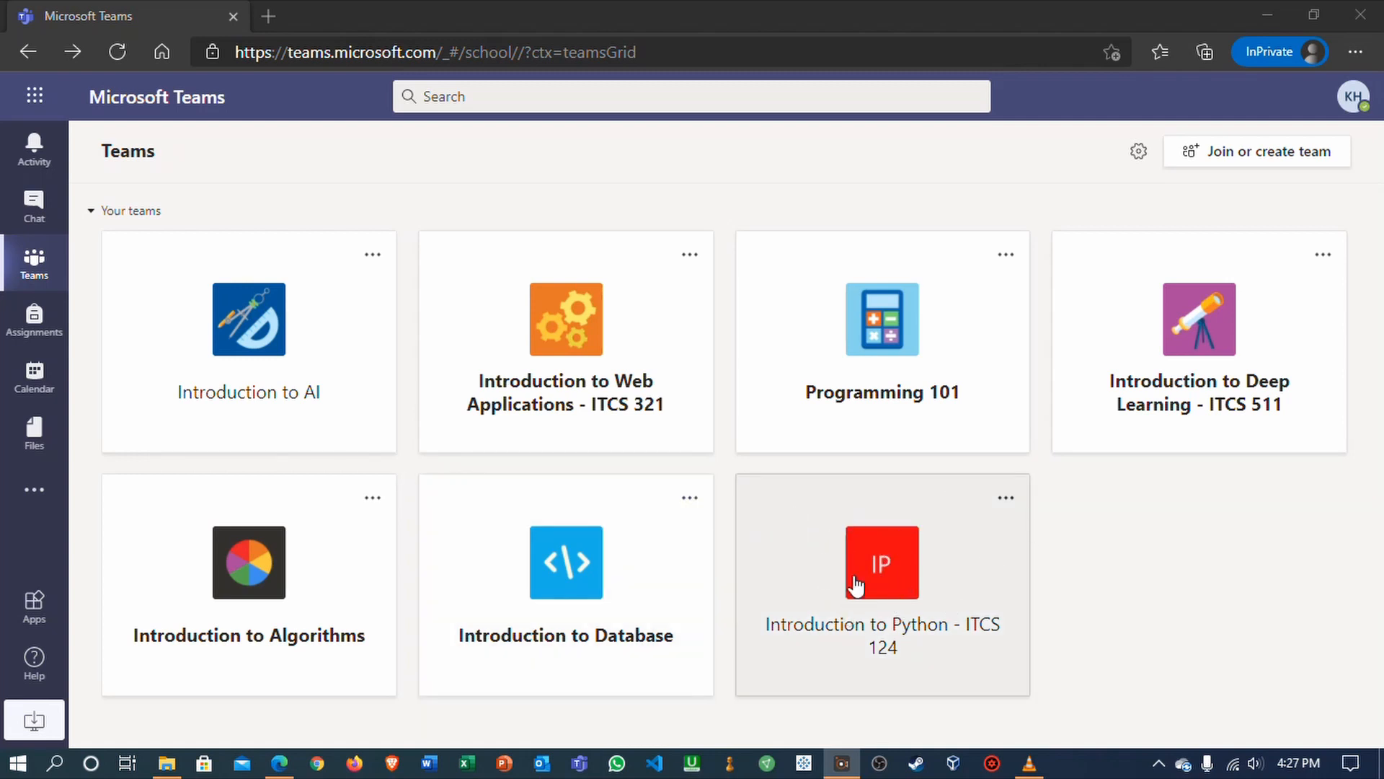
# In the class details of Introduction to Python - ITCS 124, set the grade level to Post-Secondary and the subject to Science.
pyautogui.click(1006, 504)
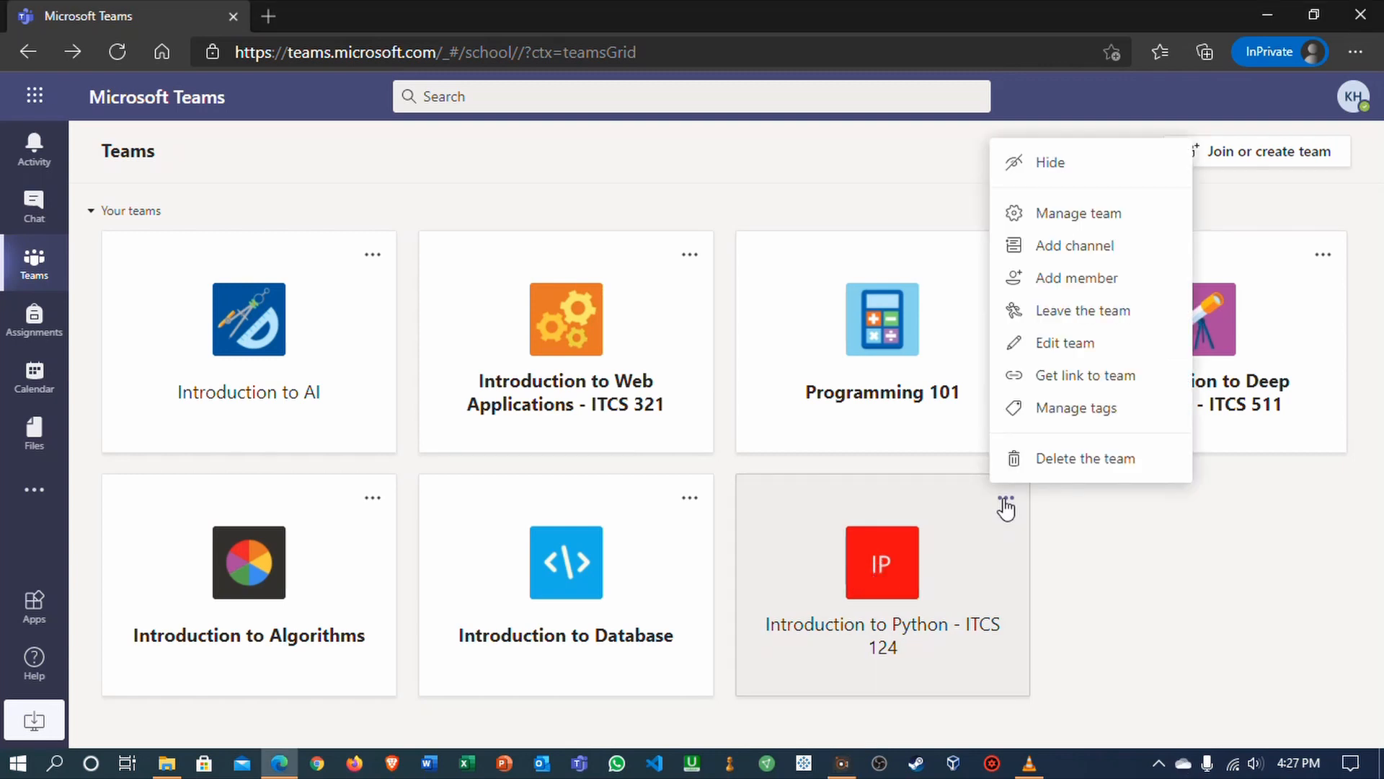
pyautogui.click(1070, 352)
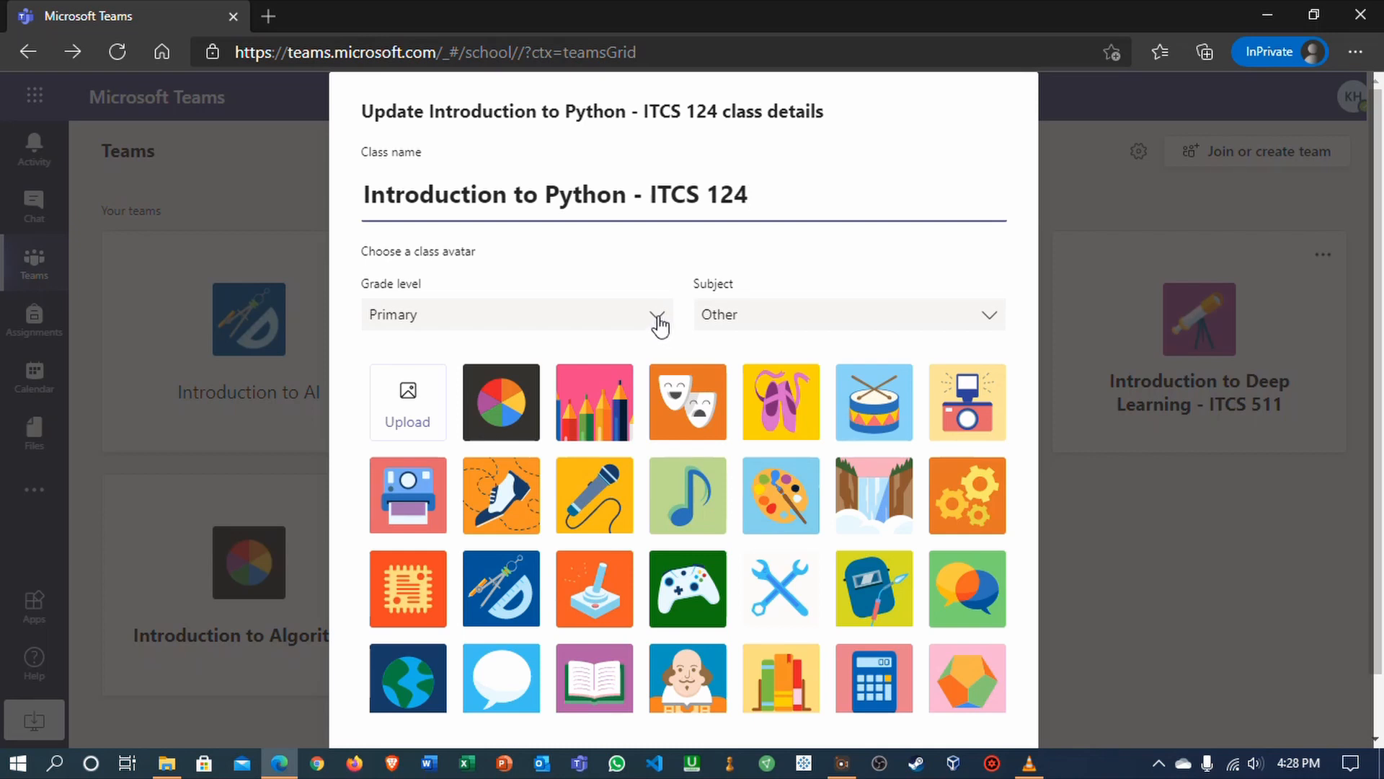
pyautogui.click(657, 321)
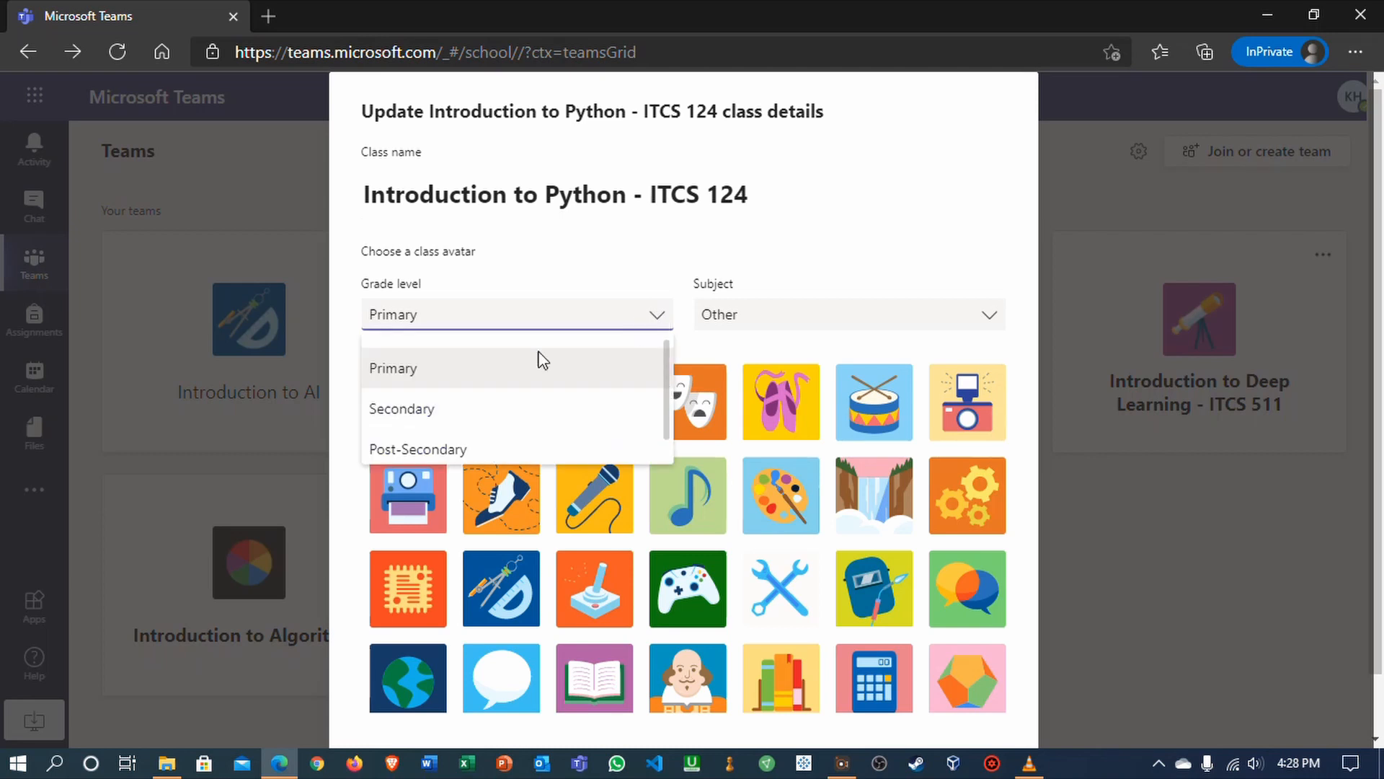
pyautogui.click(432, 446)
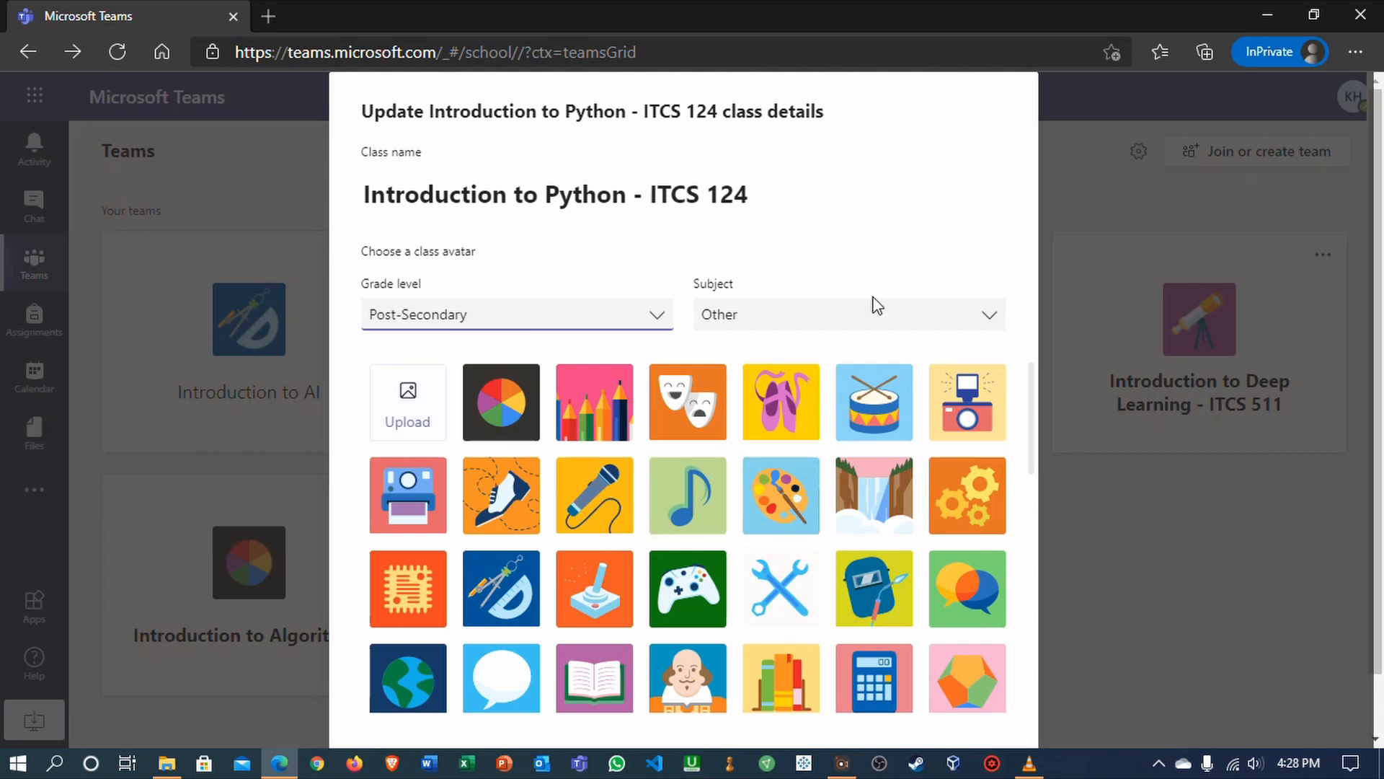
pyautogui.click(995, 319)
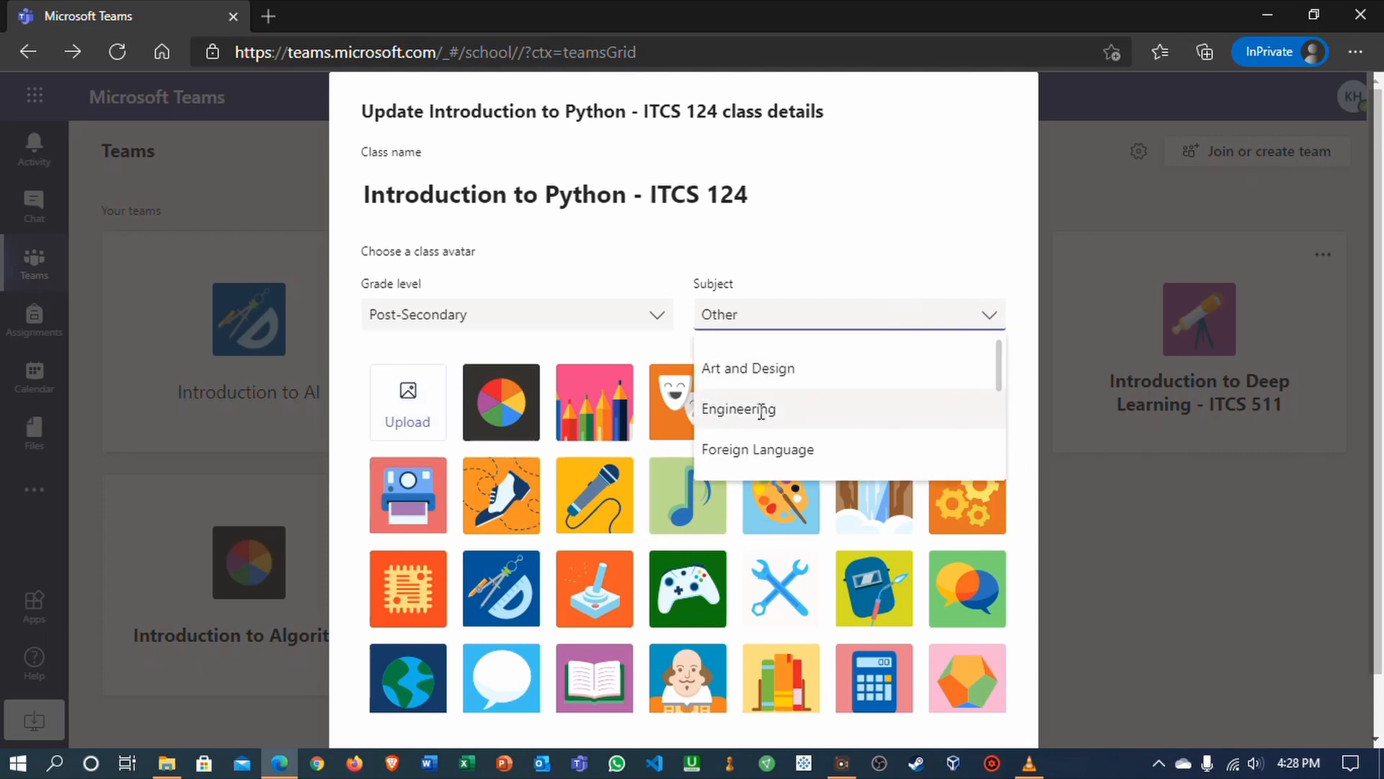
pyautogui.scroll(-4, 761, 412)
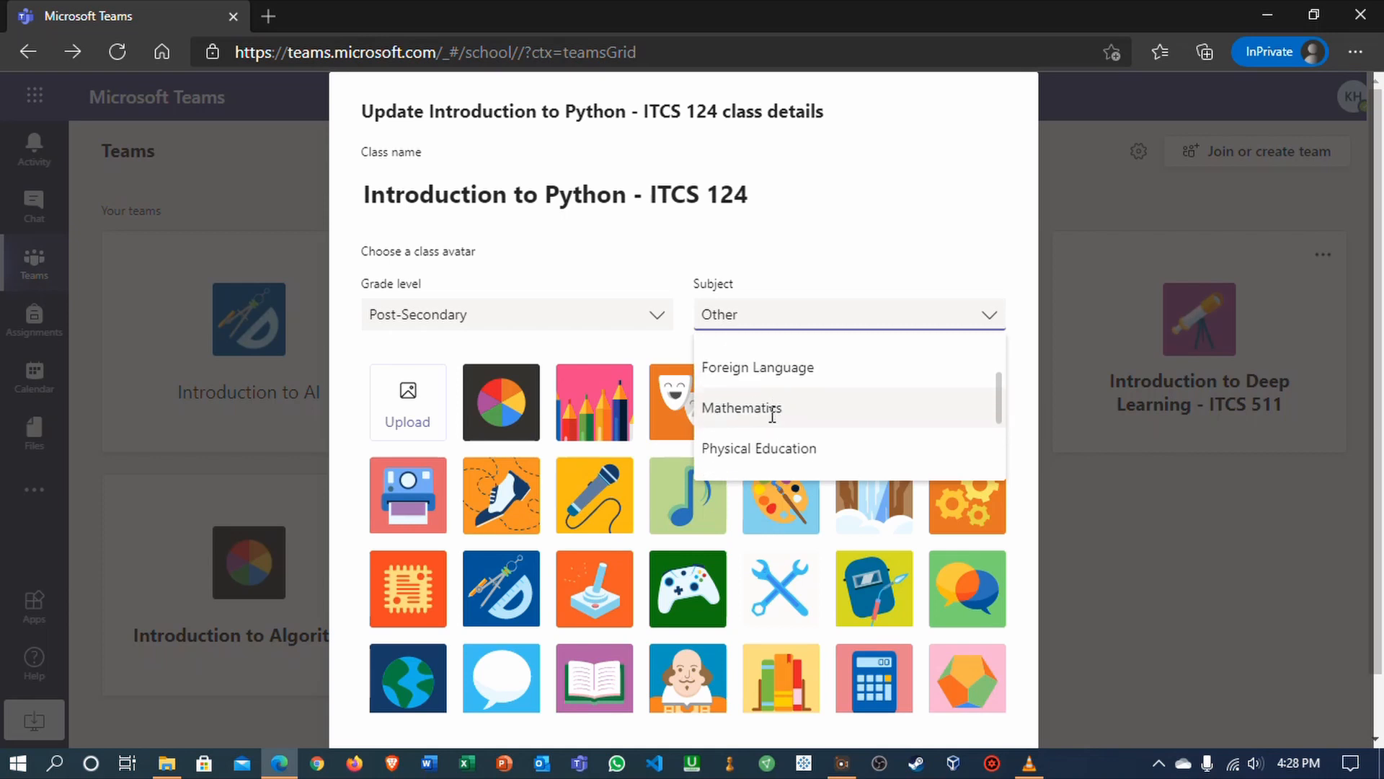
pyautogui.scroll(-1, 757, 437)
pyautogui.scroll(1, 742, 429)
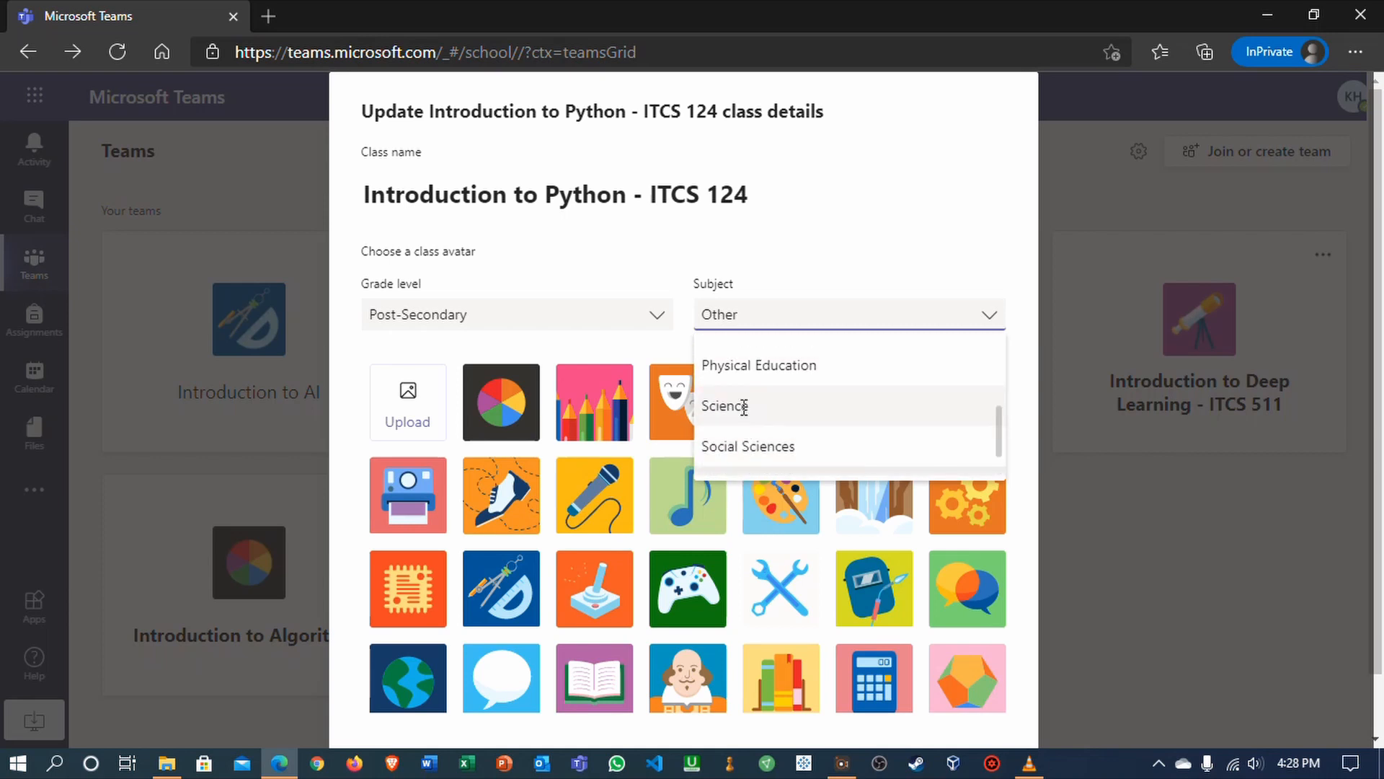
pyautogui.click(742, 410)
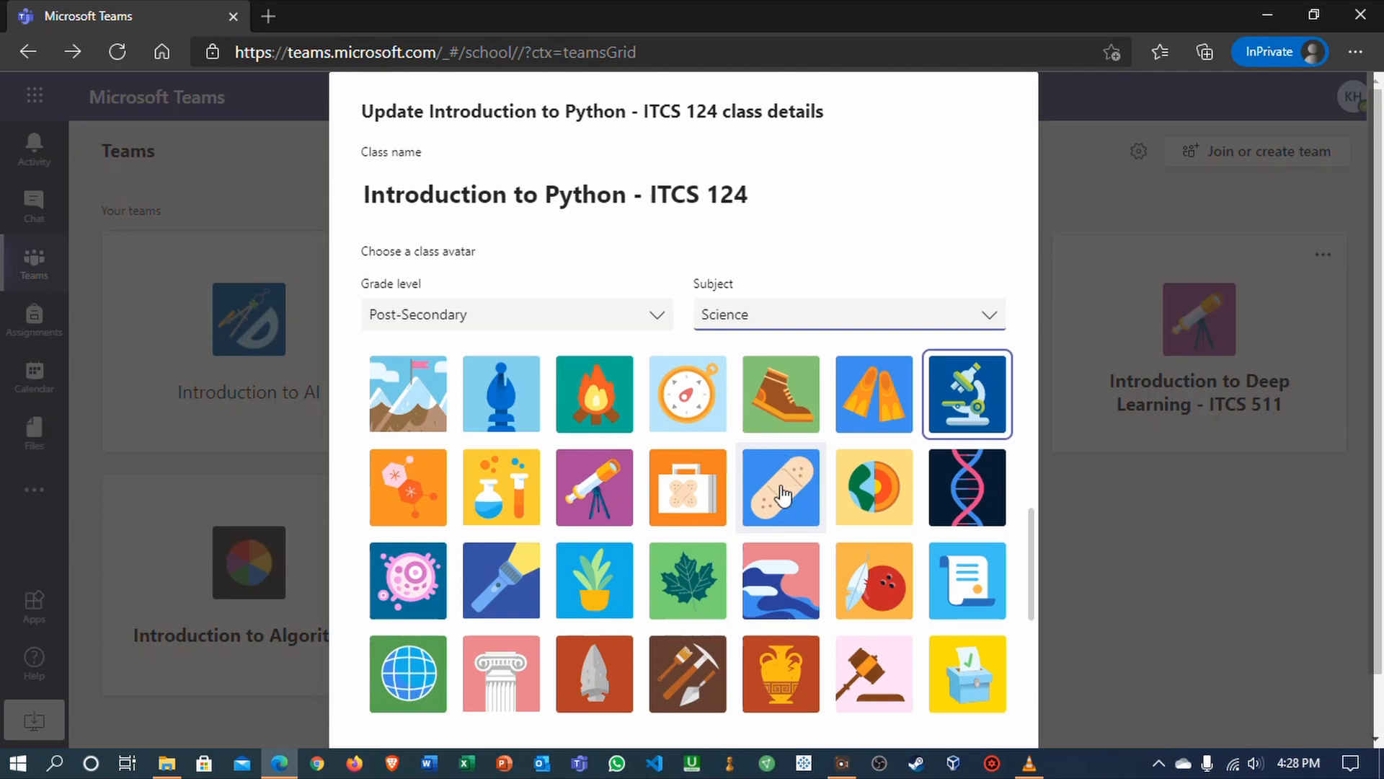
# Choose the balance scales picture as the class avatar for Introduction to Python - ITCS 124 and save the class details.
pyautogui.scroll(-7, 849, 520)
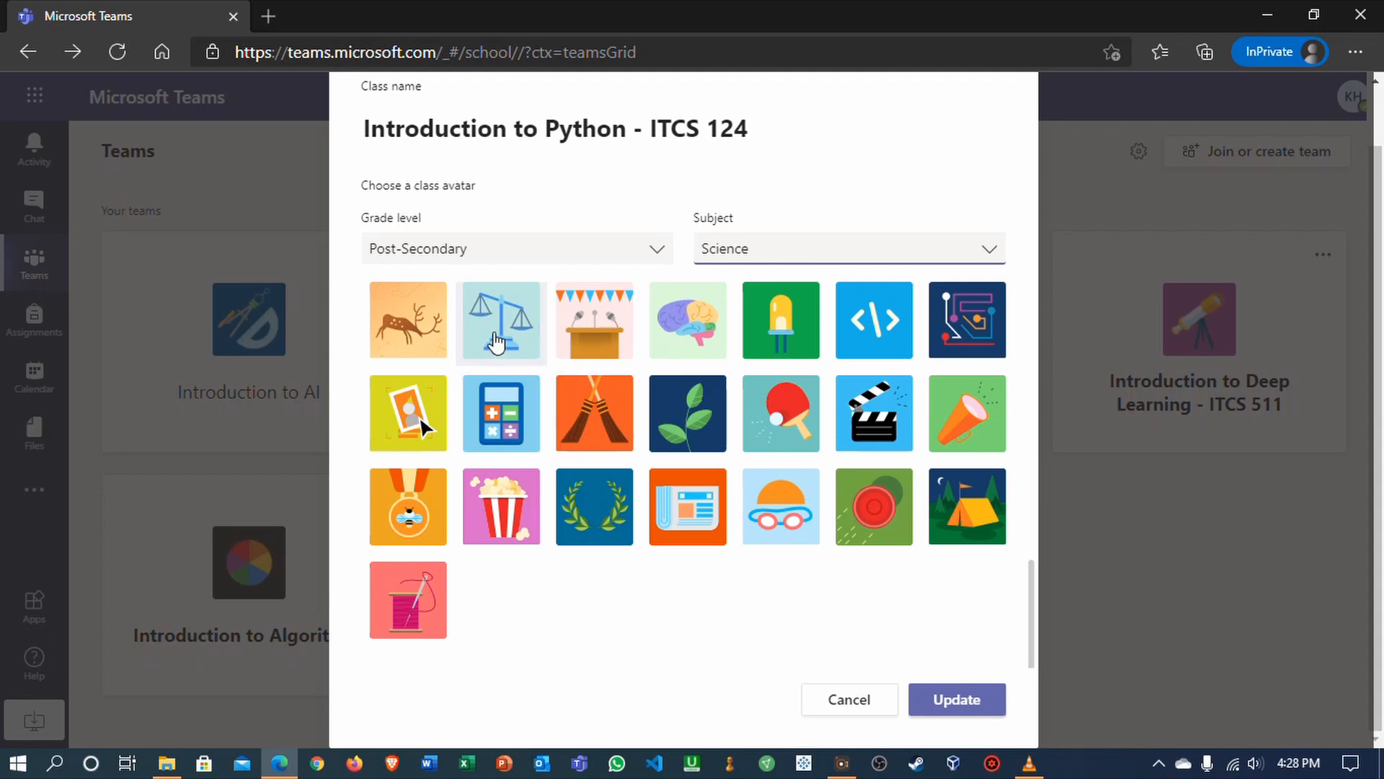
pyautogui.click(496, 342)
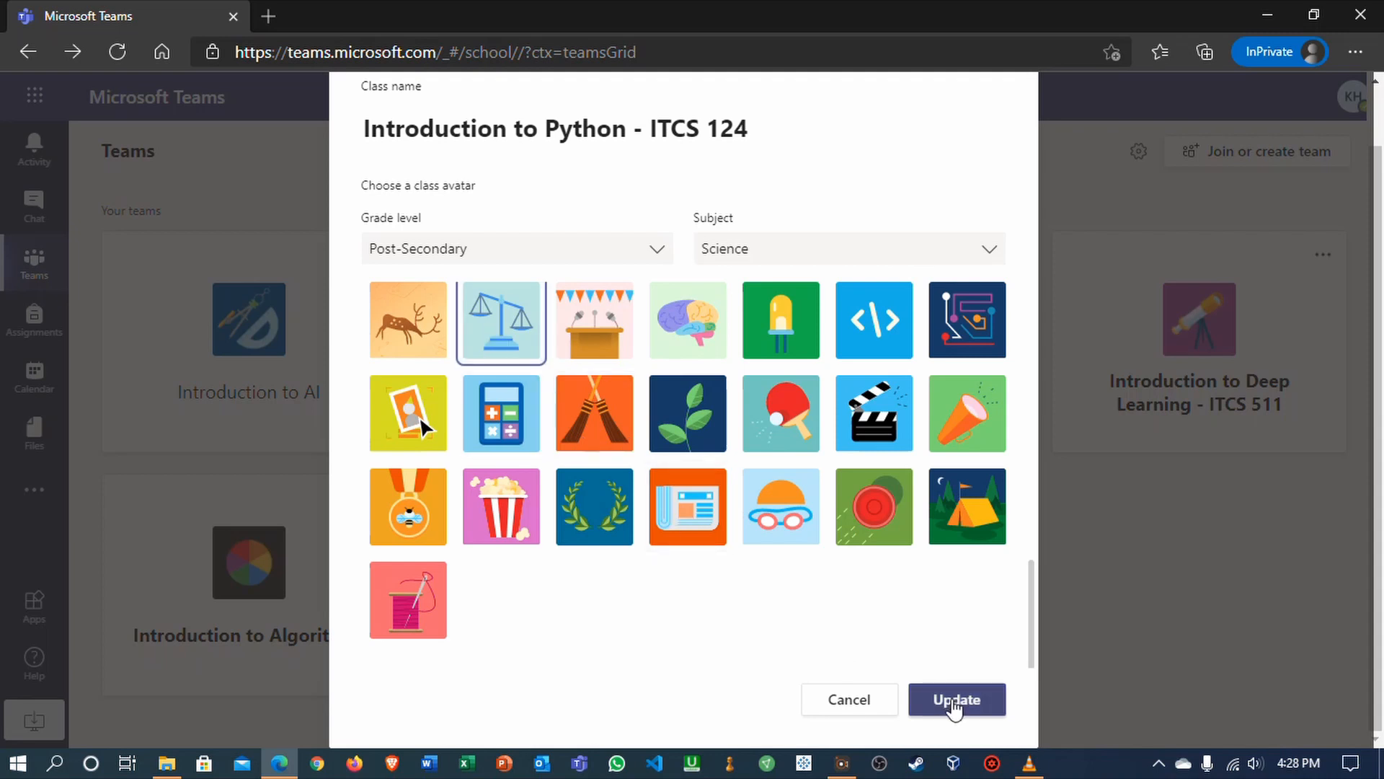
pyautogui.click(955, 701)
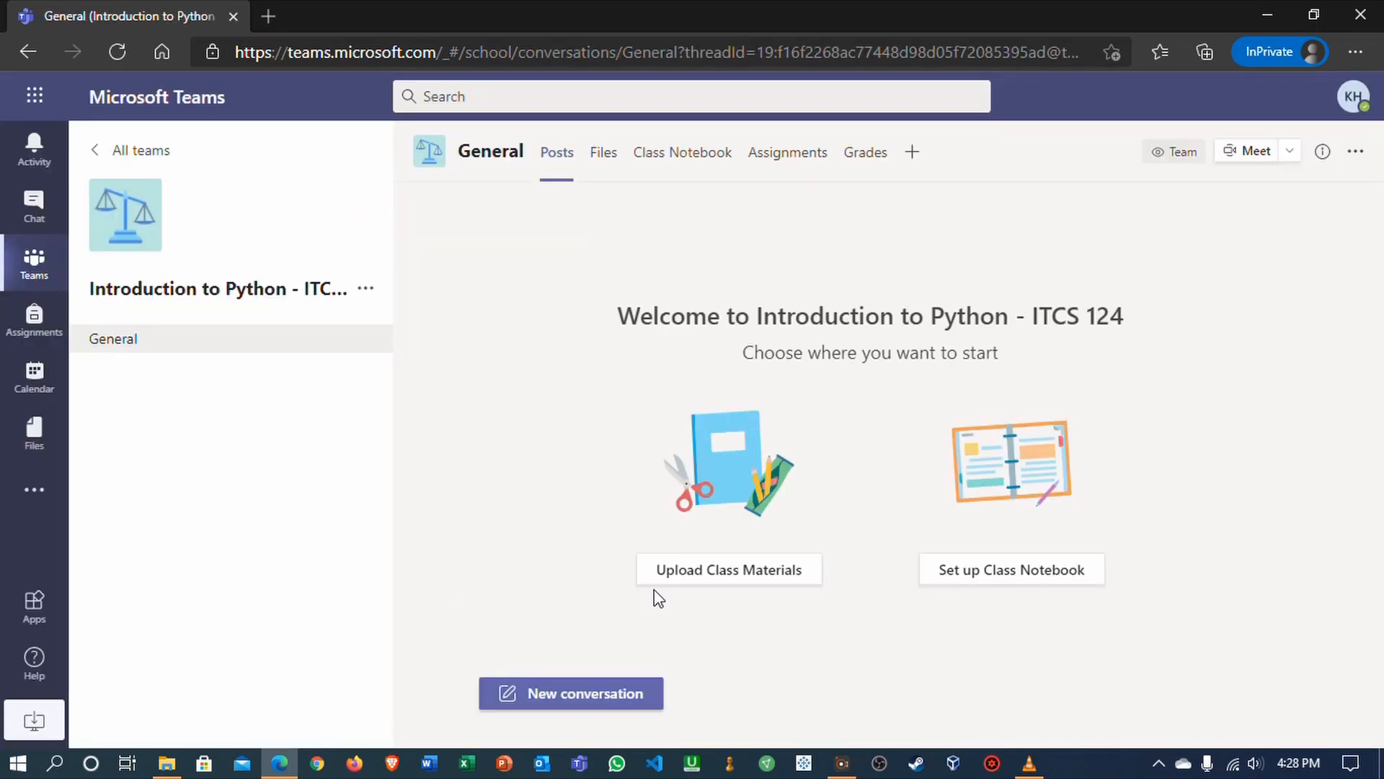
# Return to the overview of all teams and start creating a new team of the Class type.
pyautogui.click(31, 270)
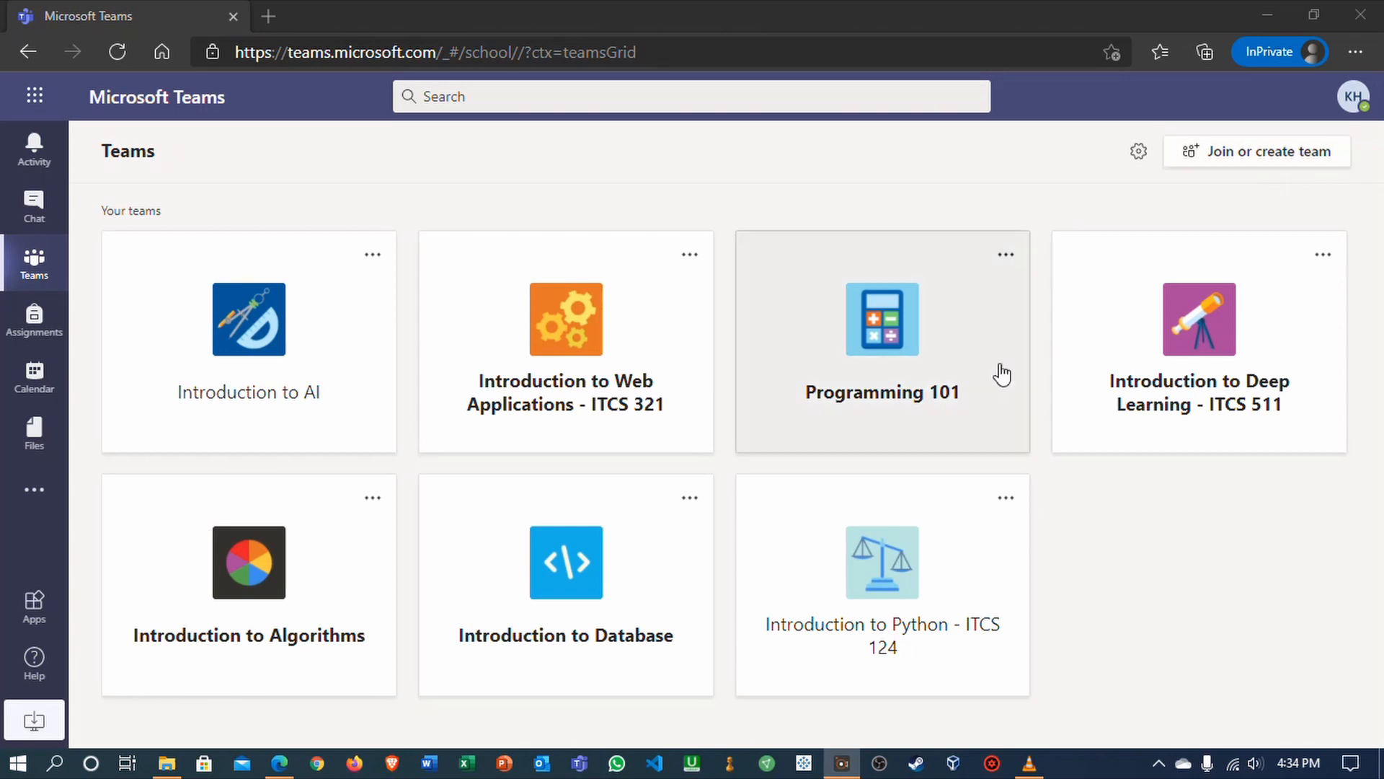
pyautogui.click(34, 274)
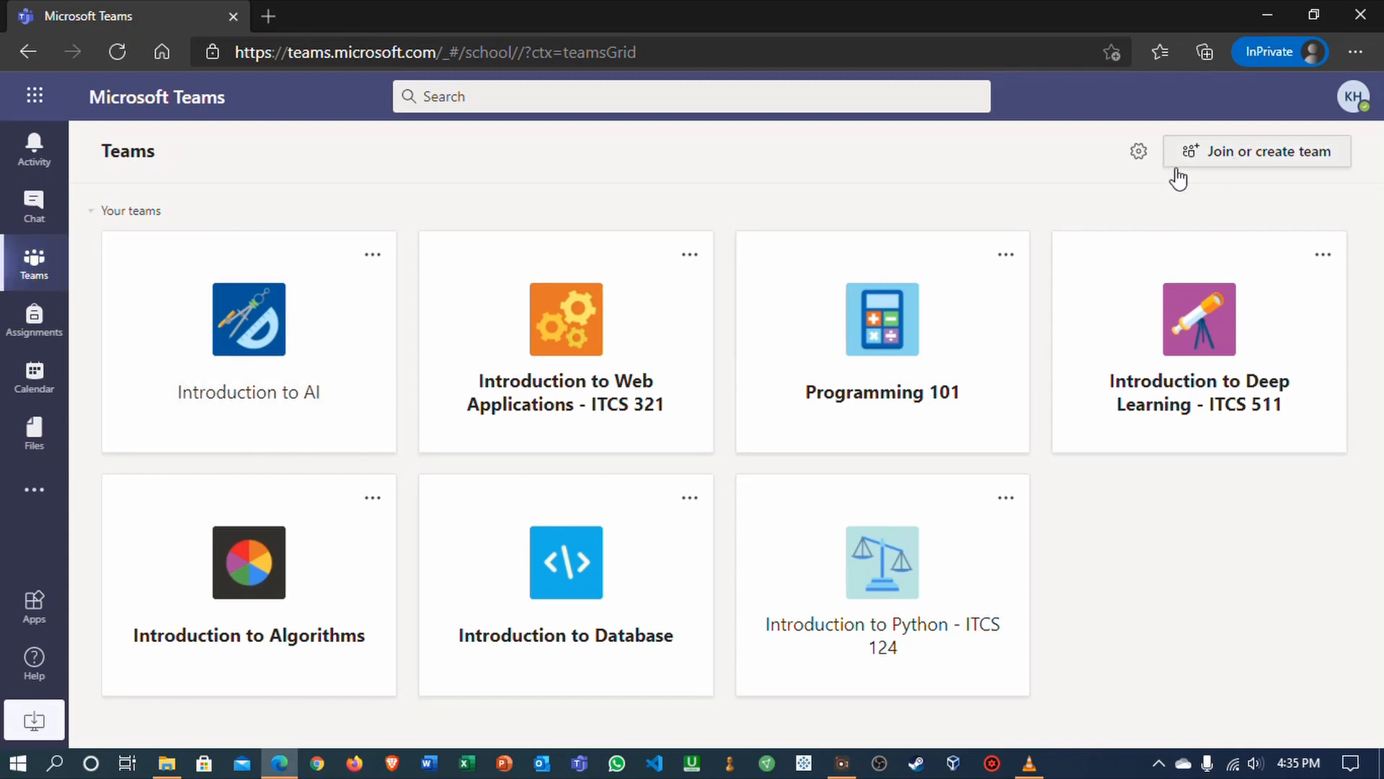
pyautogui.click(1225, 163)
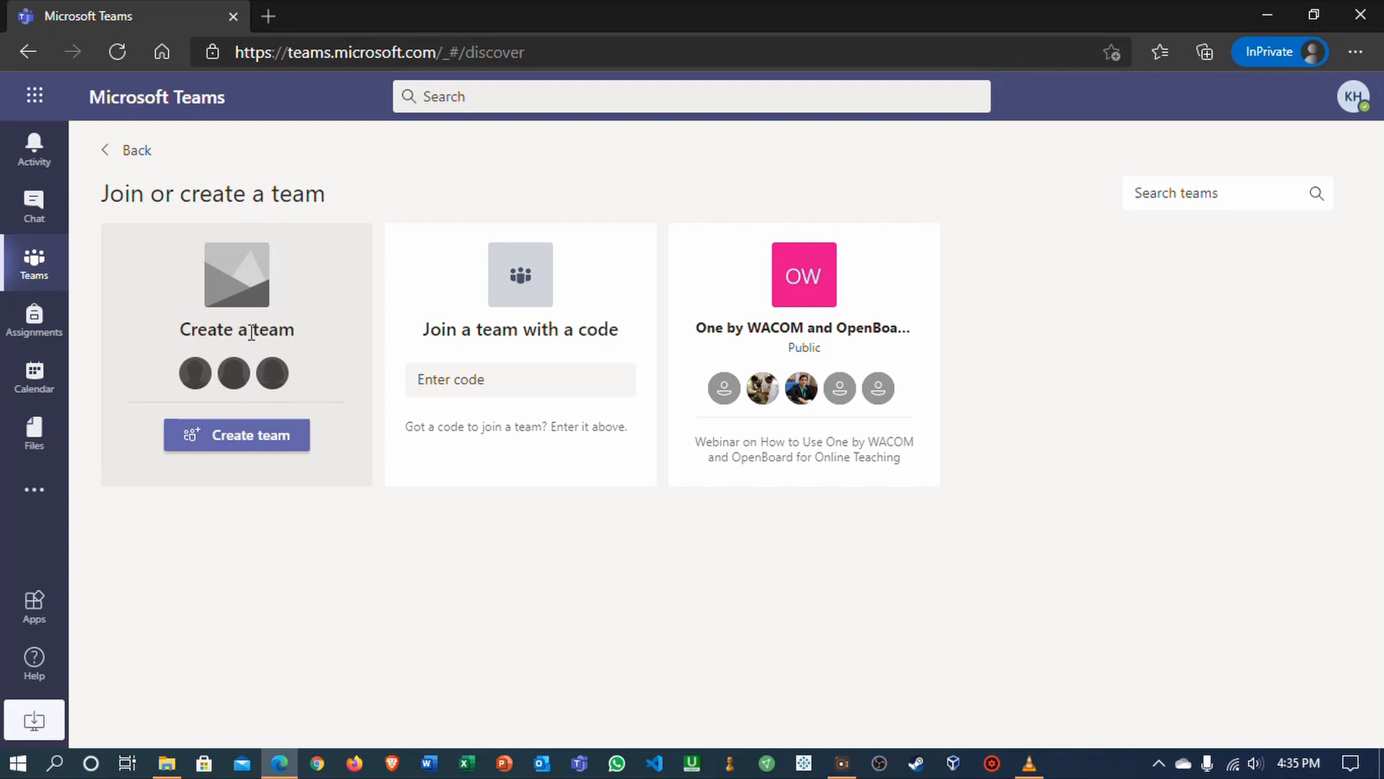
pyautogui.click(245, 438)
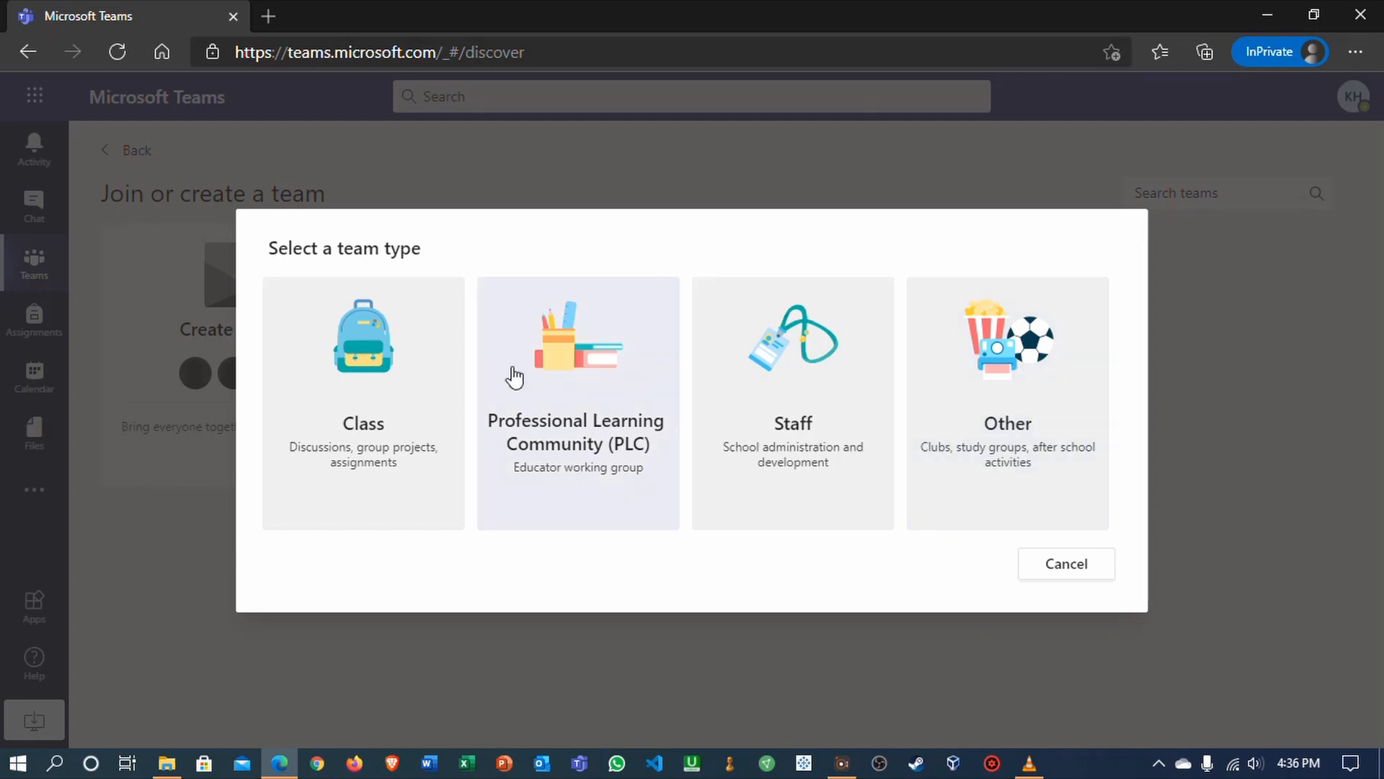
pyautogui.click(370, 387)
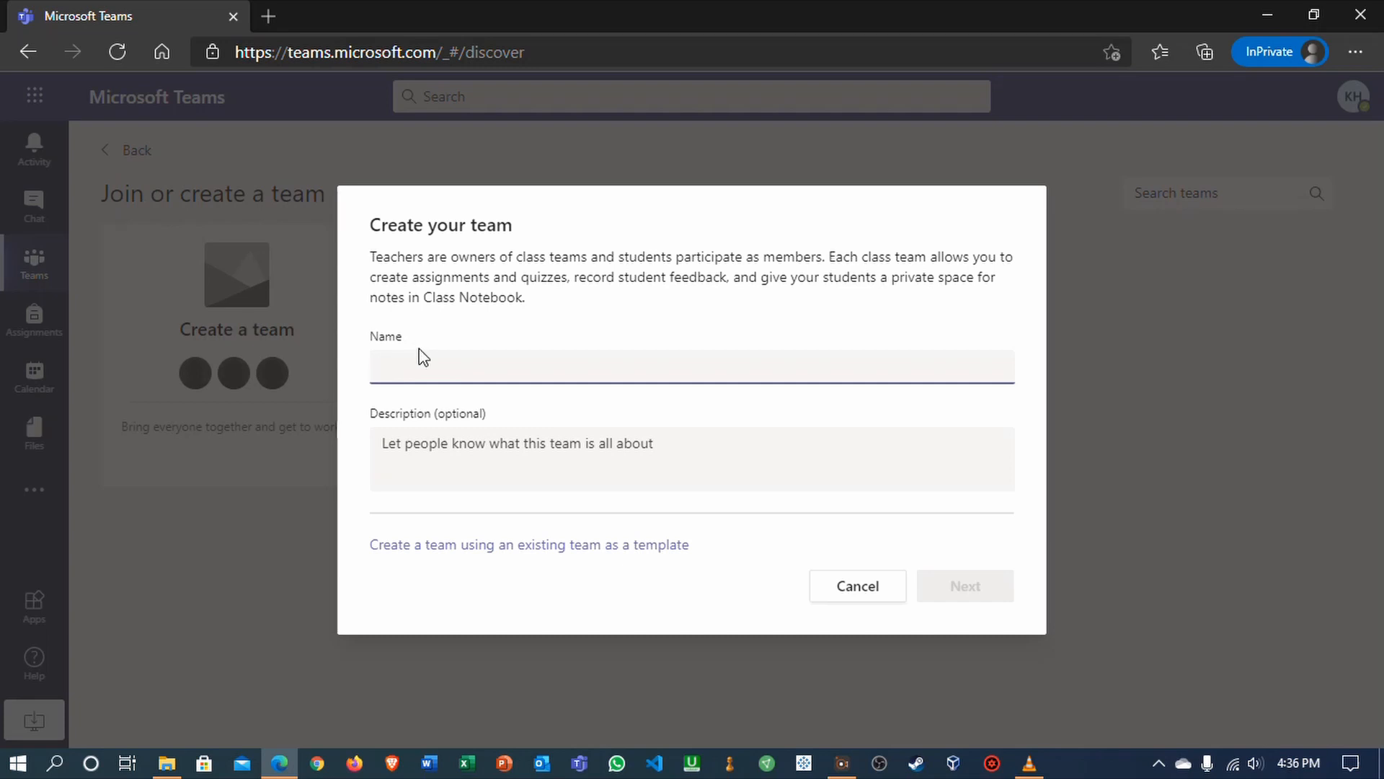
# Name the class team "Statistiques", leave its description empty, and create it without adding any students or teachers.
pyautogui.write('Statis')
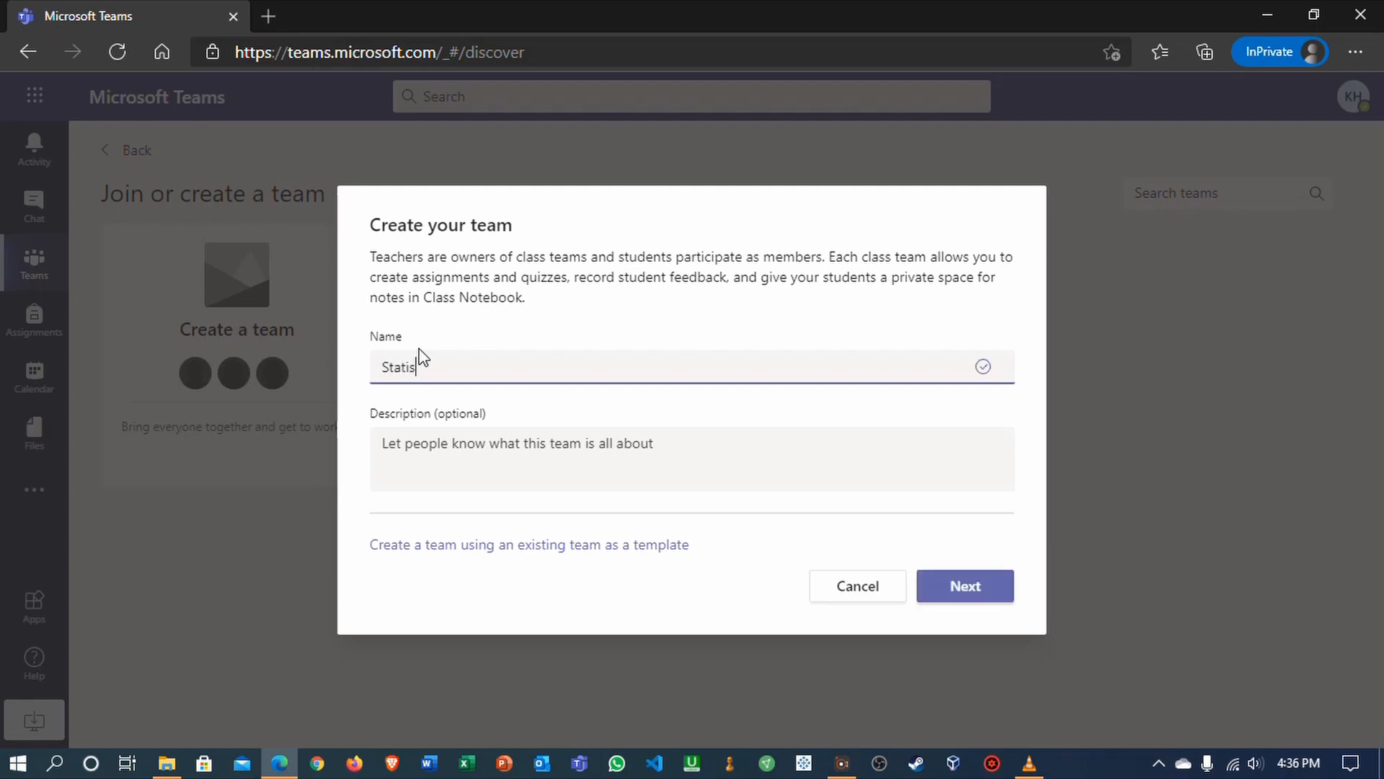
pyautogui.write('tiques')
pyautogui.click(427, 450)
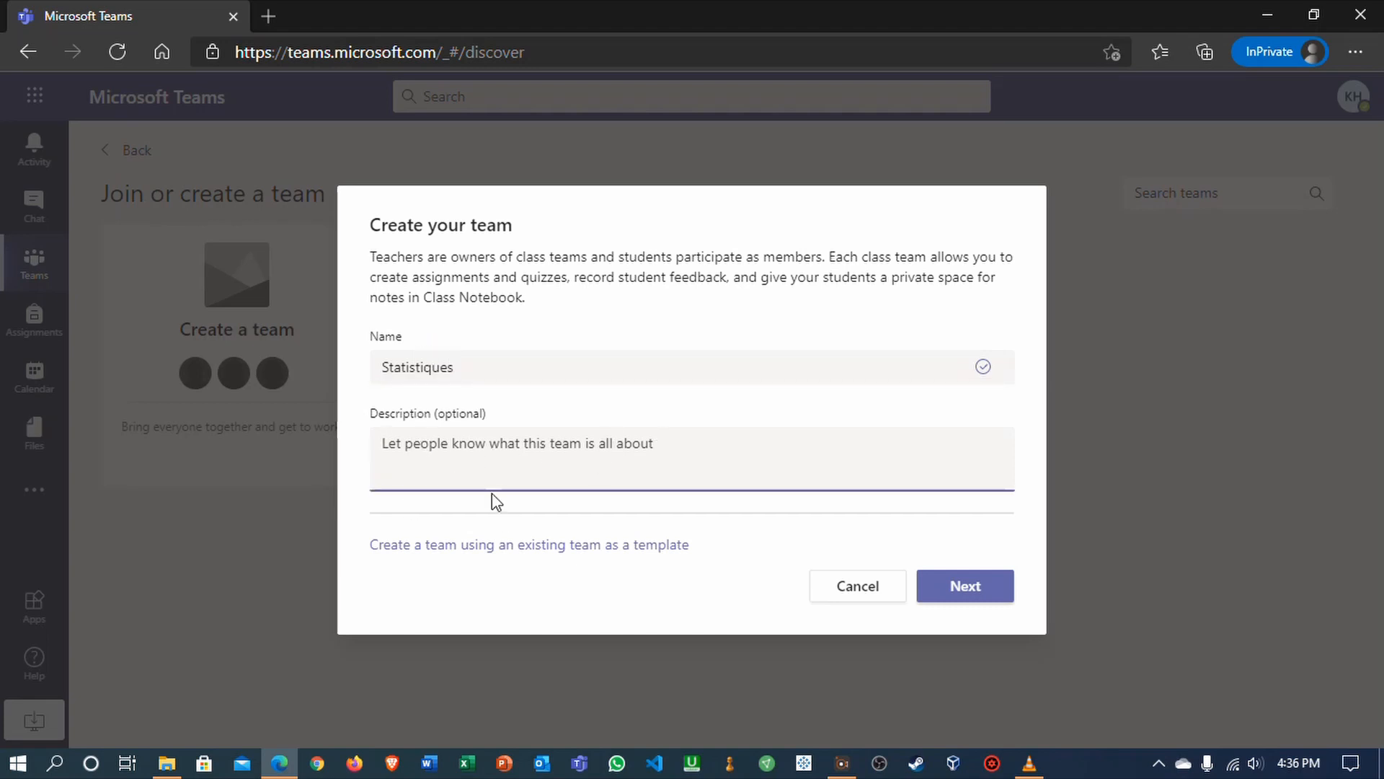
pyautogui.click(955, 587)
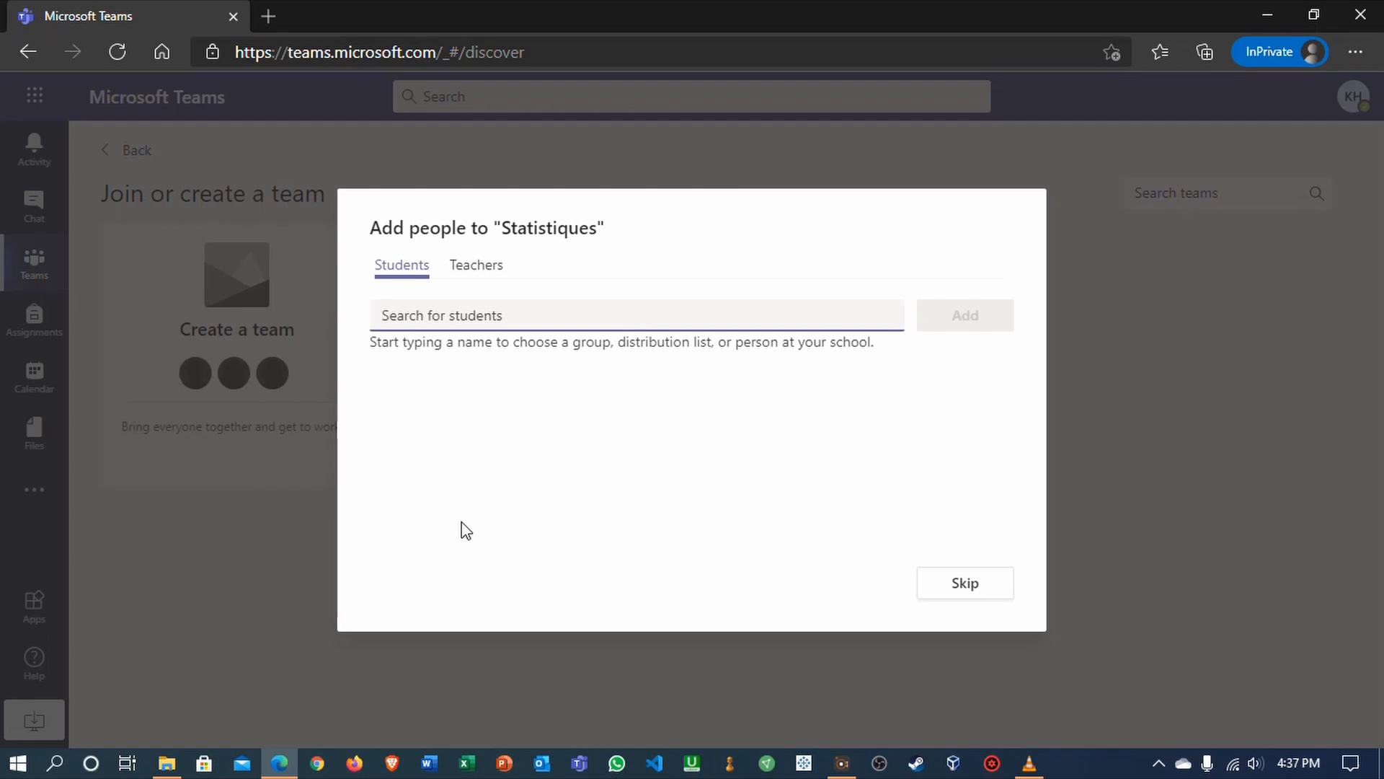
pyautogui.click(966, 584)
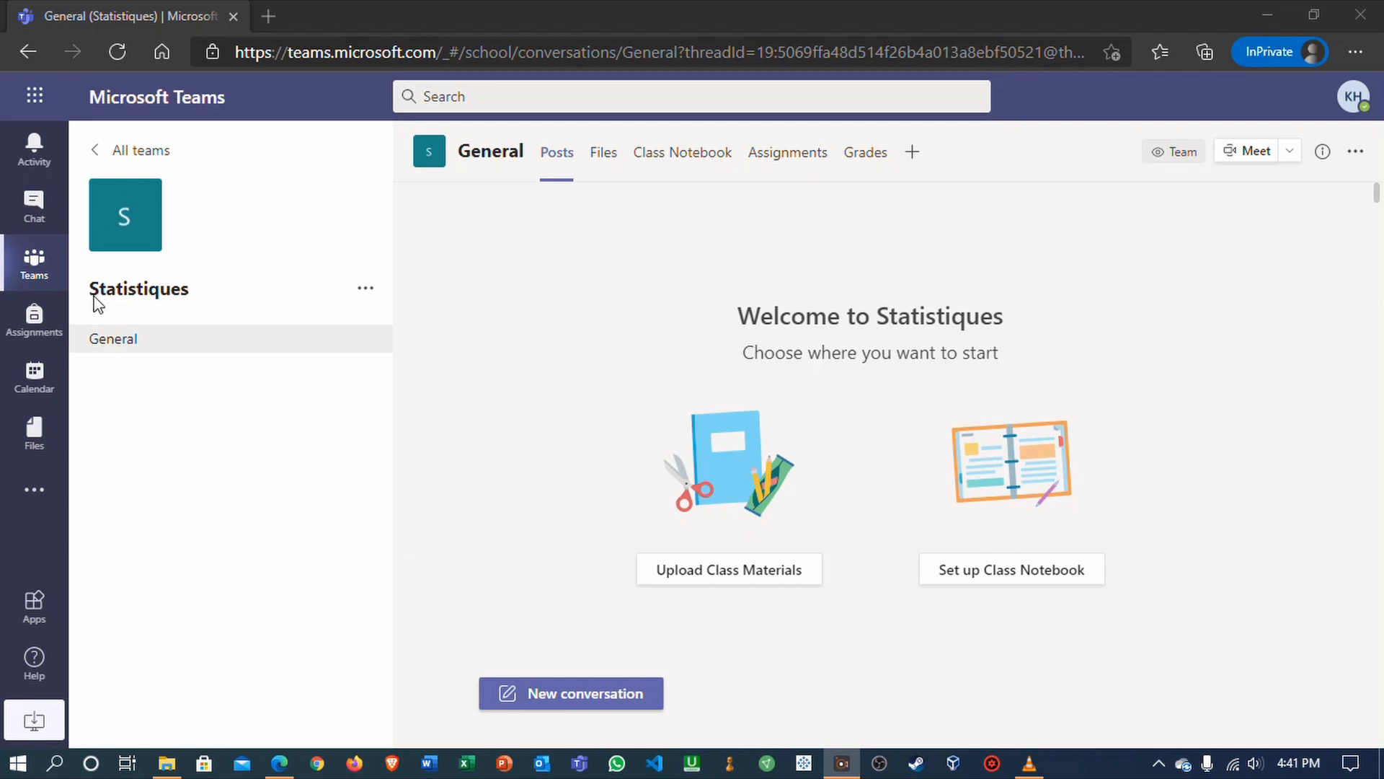
# Generate a team code in the management settings of the Statistiques team and copy it.
pyautogui.click(367, 295)
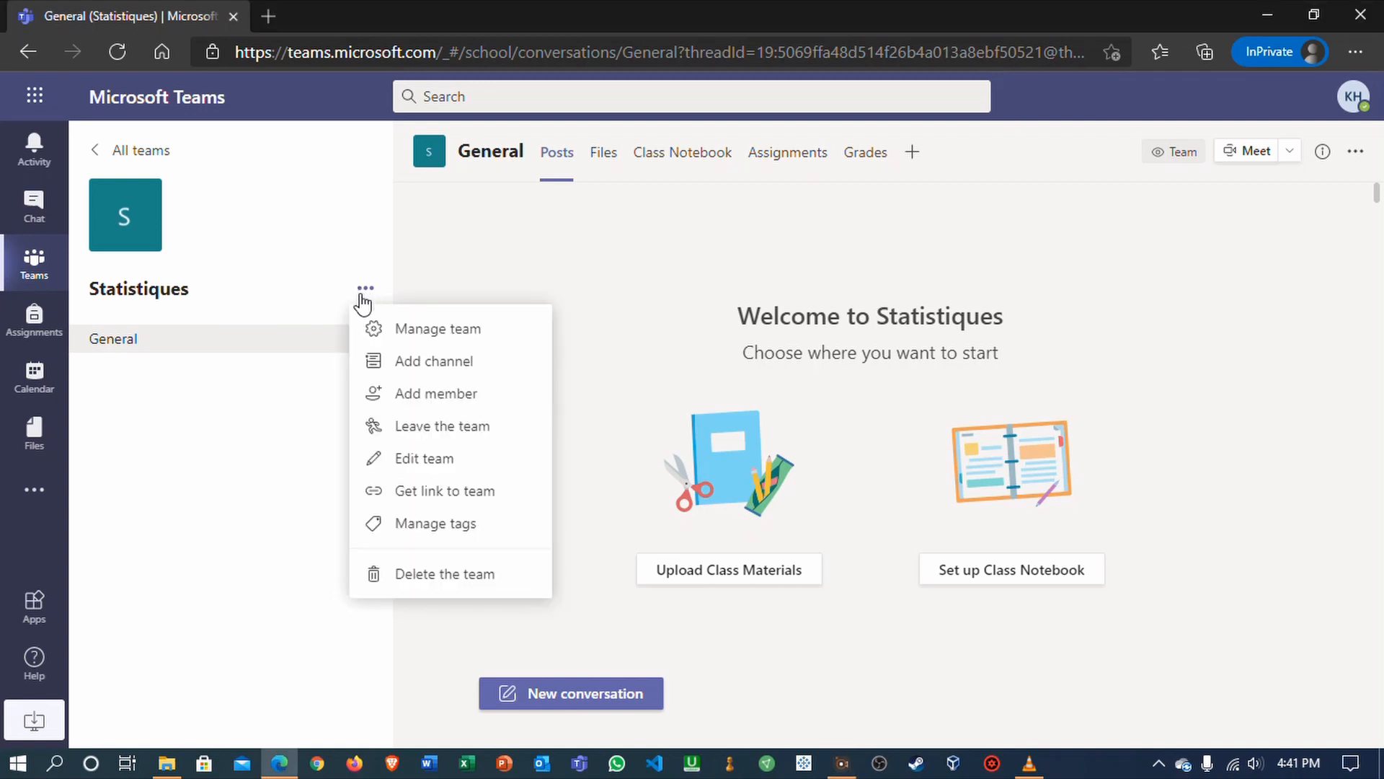
pyautogui.click(447, 339)
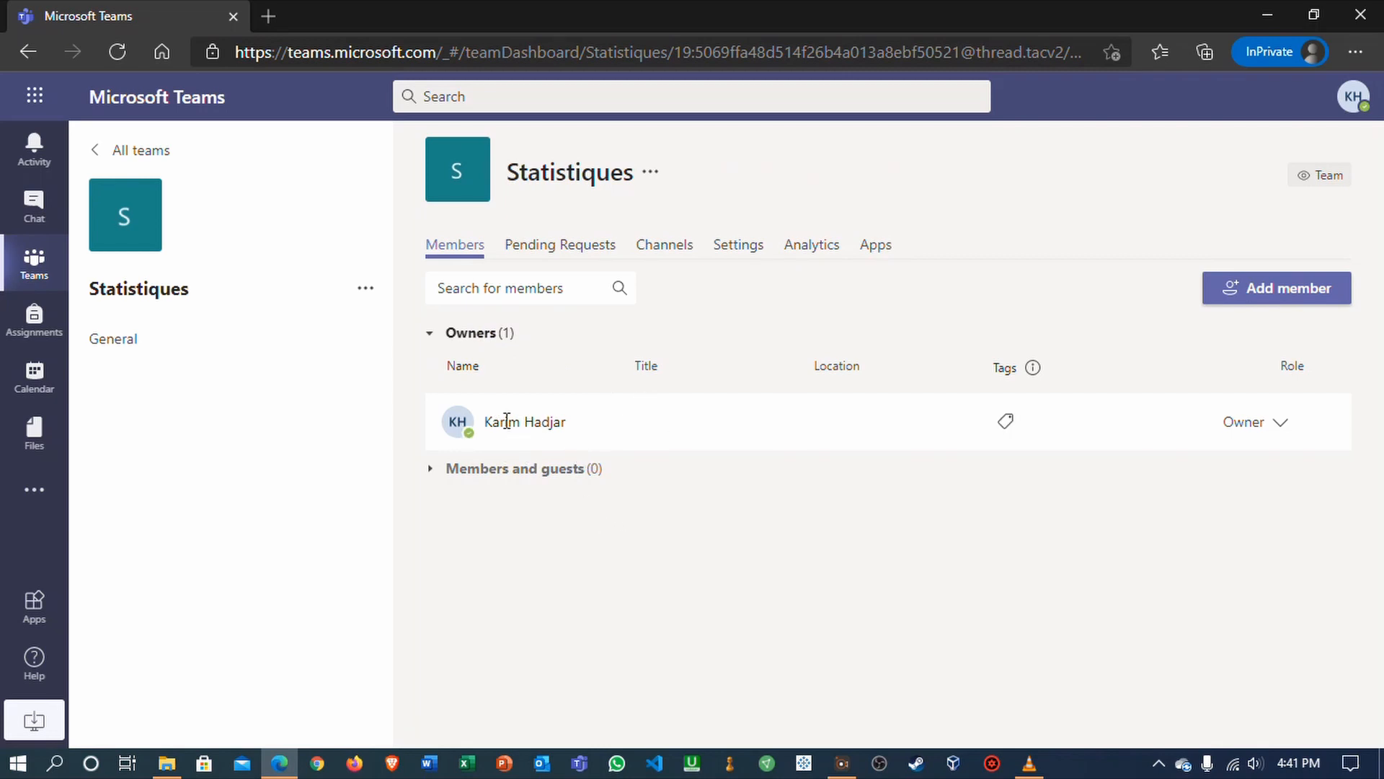
pyautogui.moveTo(504, 421)
pyautogui.click(739, 253)
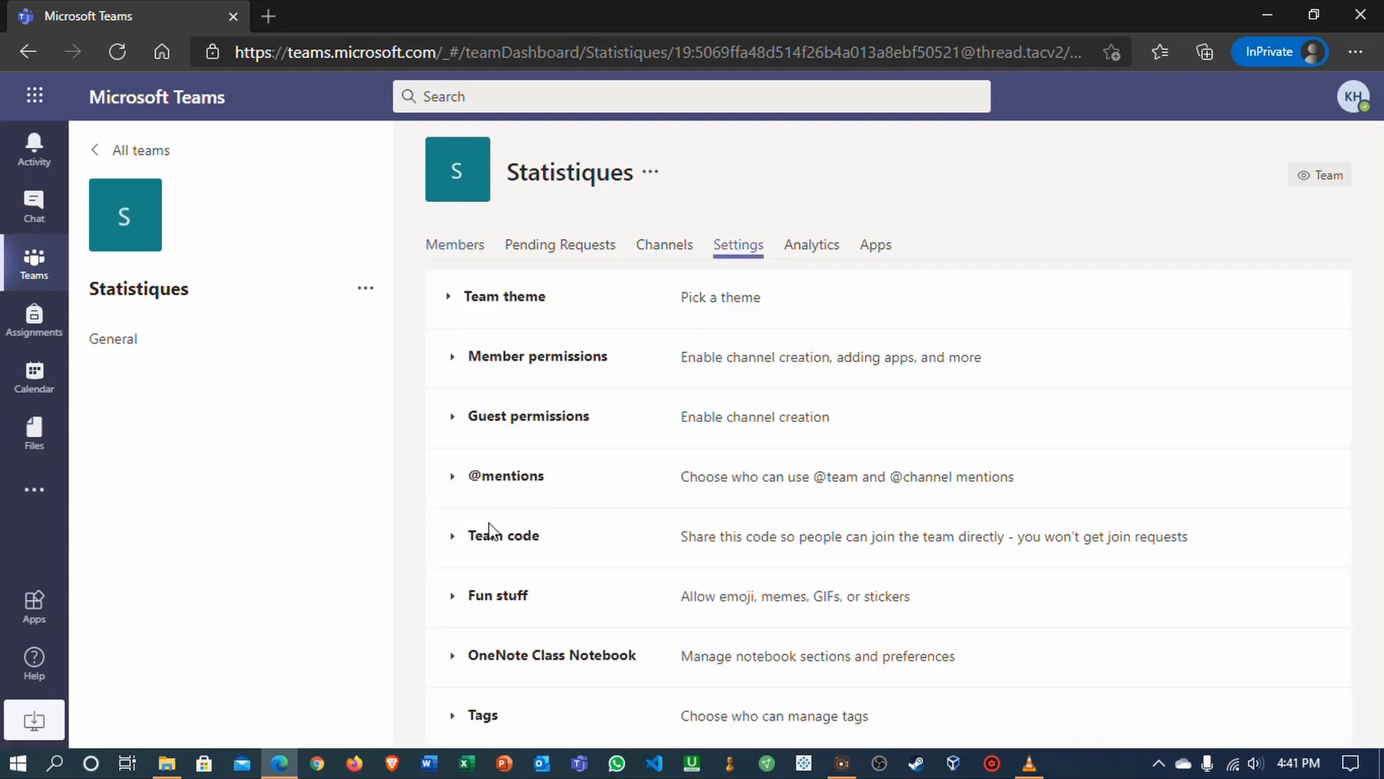
pyautogui.click(452, 537)
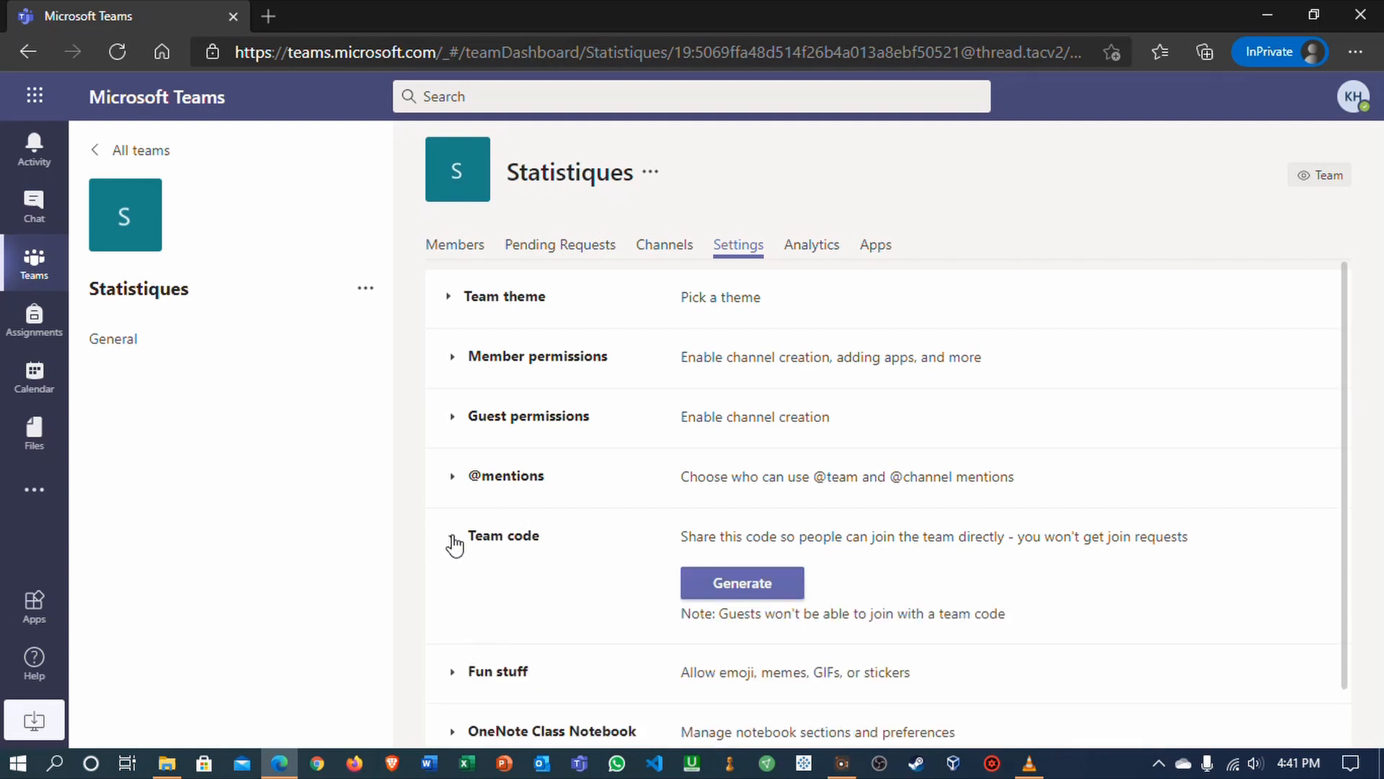
pyautogui.click(692, 584)
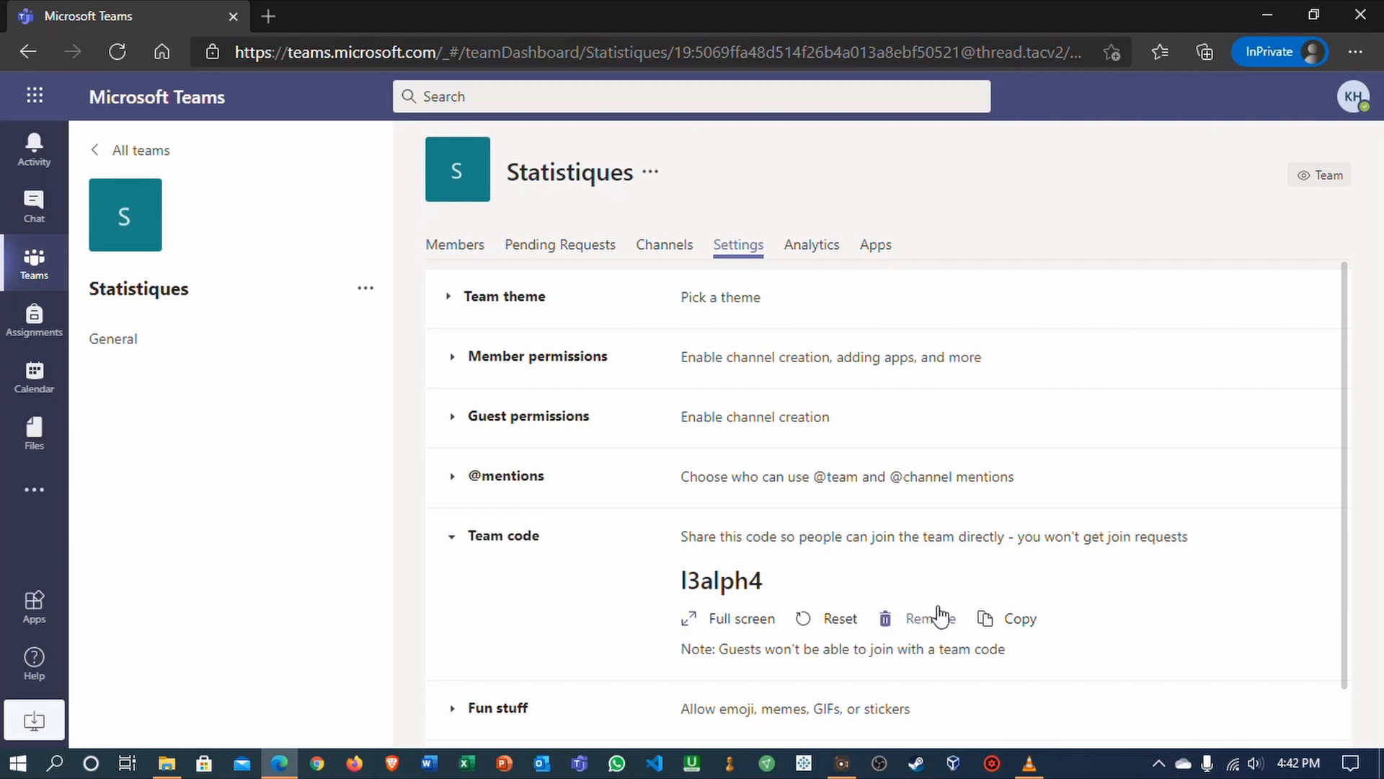
pyautogui.click(989, 621)
# Show the Statistiques team code in full screen, highlight it, and return to the team settings.
pyautogui.click(743, 620)
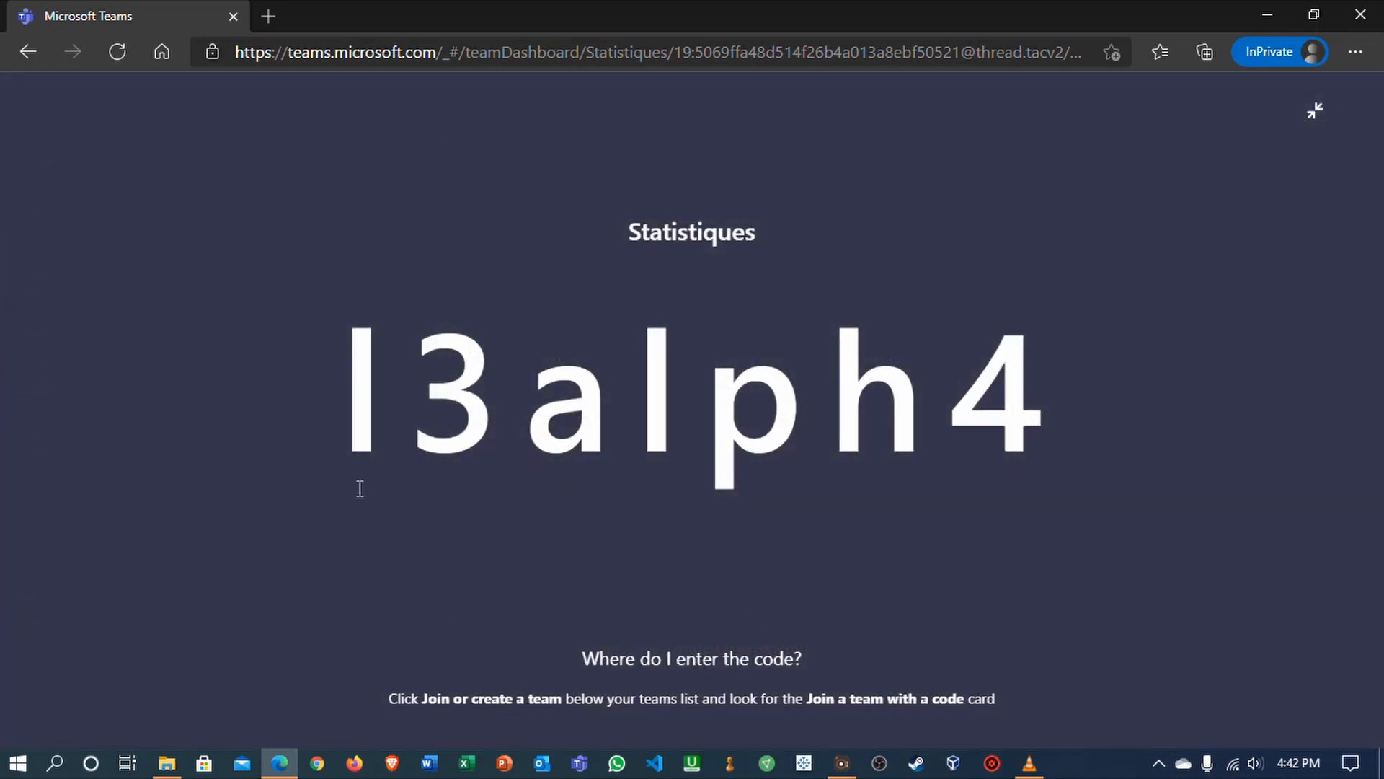
pyautogui.moveTo(346, 408); pyautogui.dragTo(1035, 420)
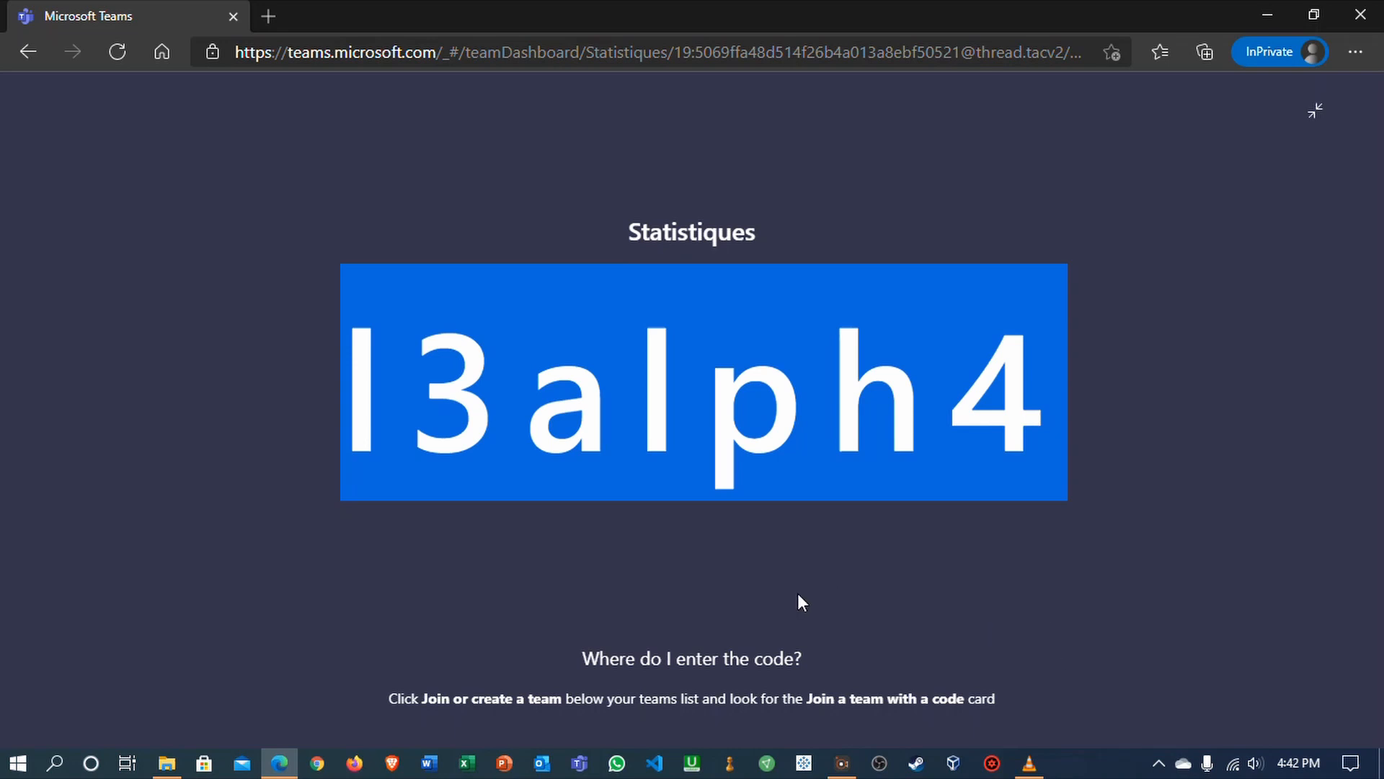
pyautogui.click(1315, 110)
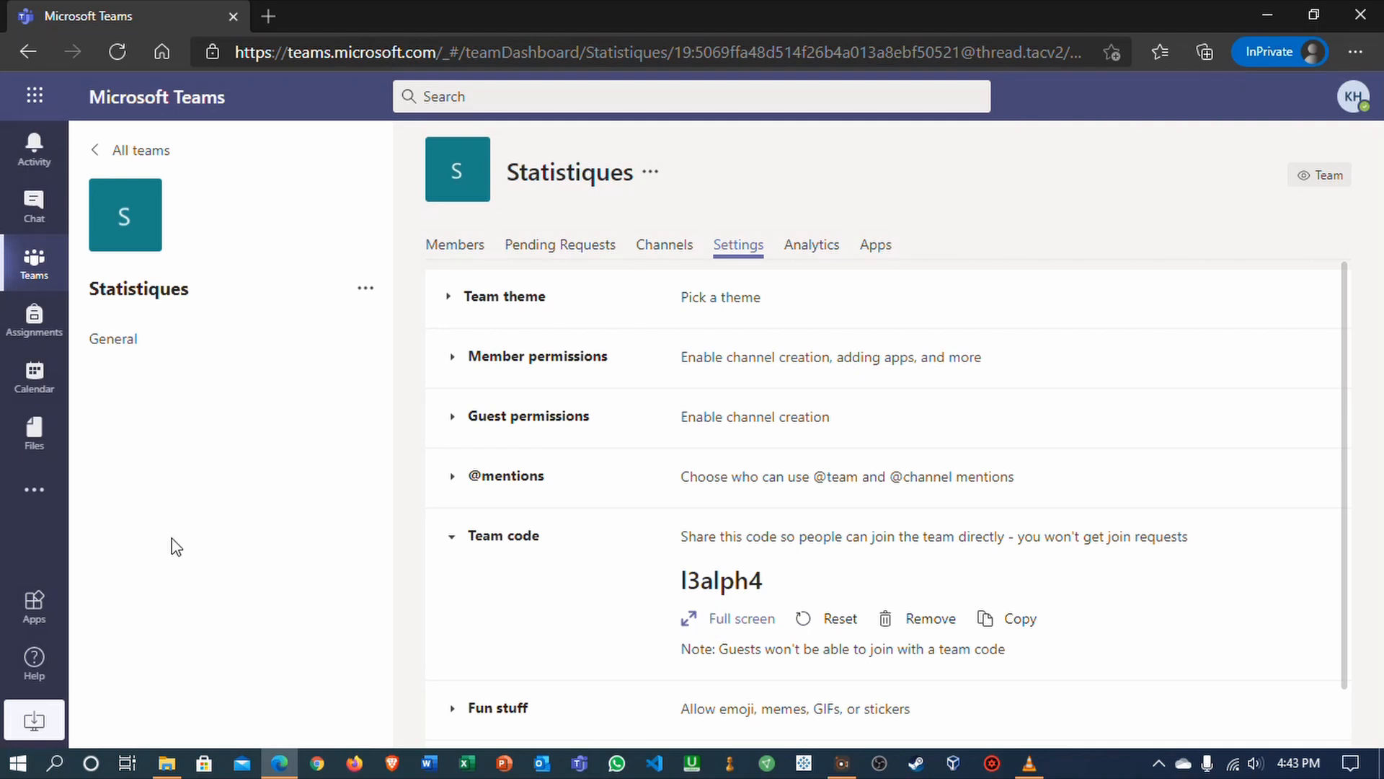
# Go back to all teams, open the join or create options, and paste the copied team code for joining a team.
pyautogui.click(29, 265)
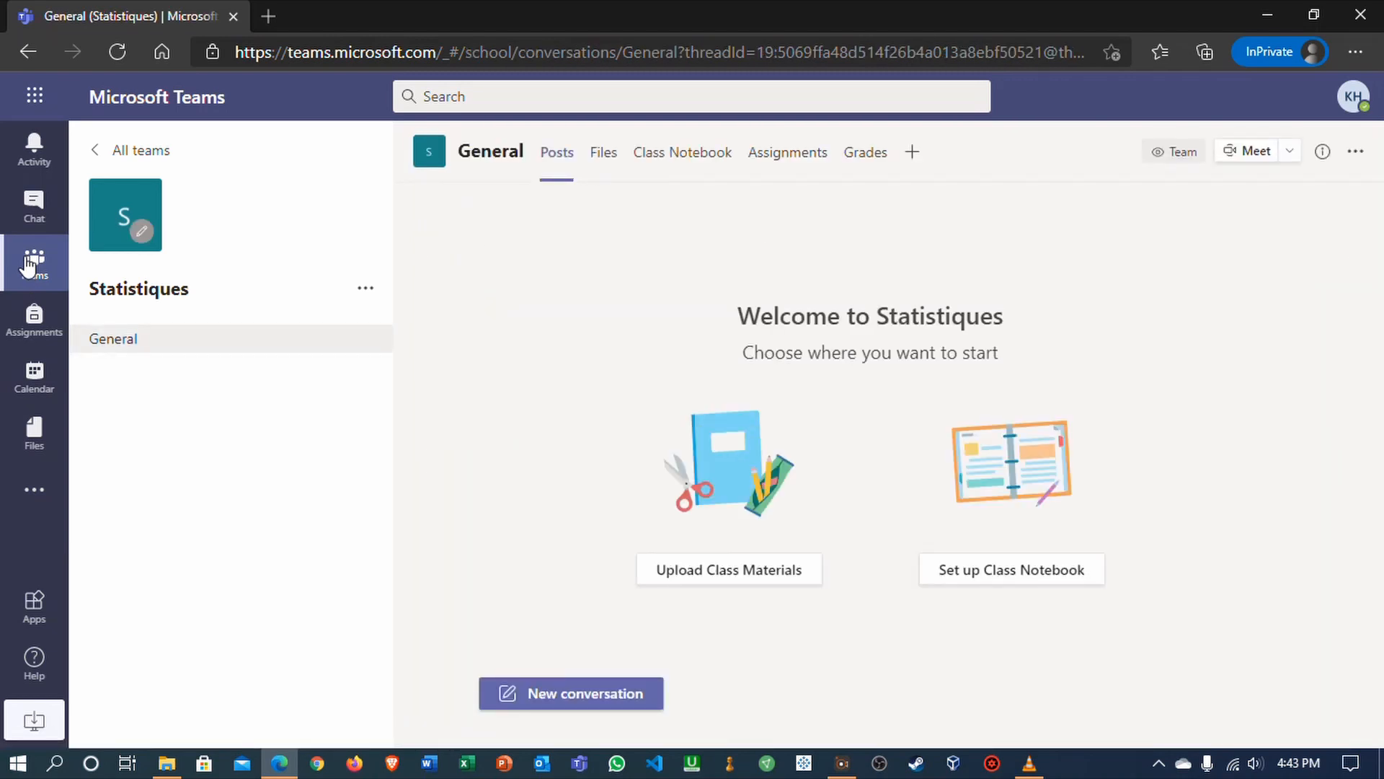
pyautogui.click(29, 265)
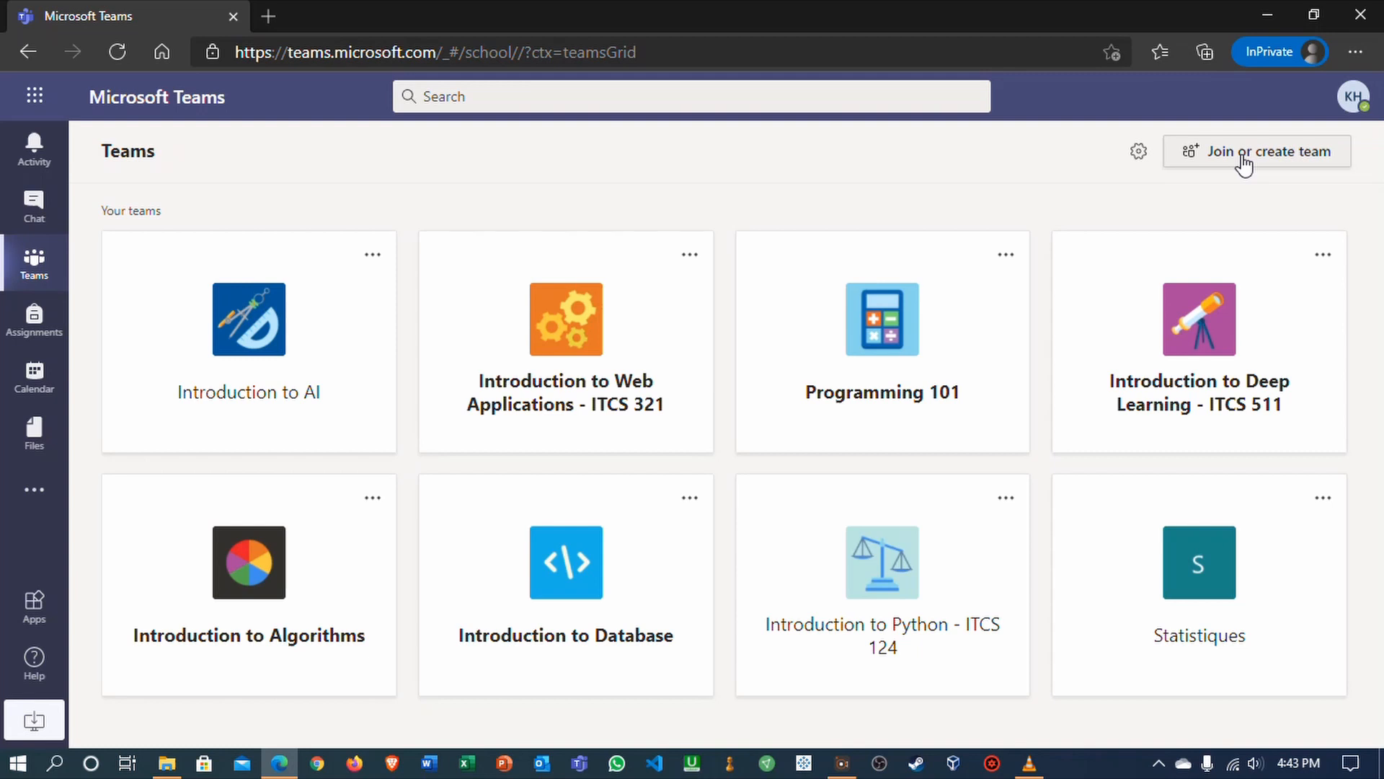
pyautogui.click(1243, 162)
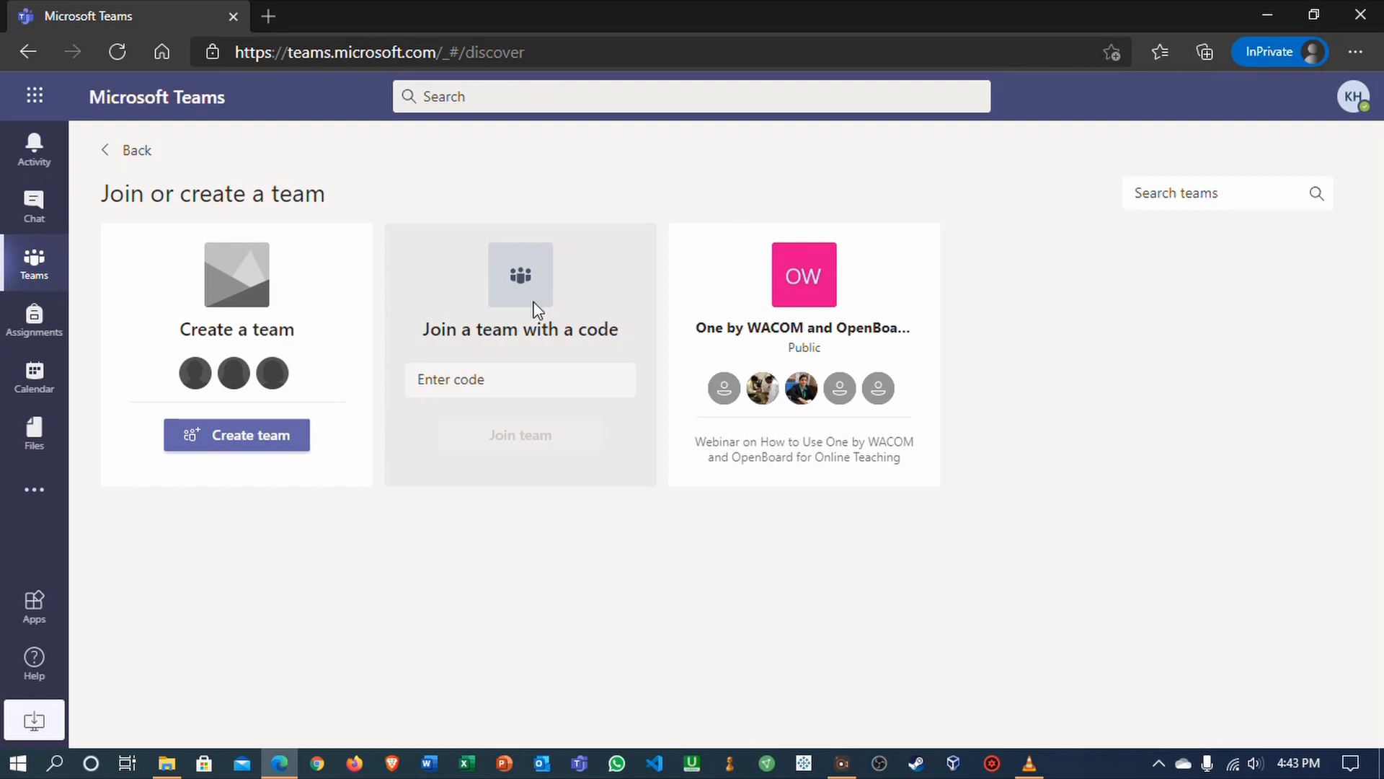
pyautogui.click(483, 378)
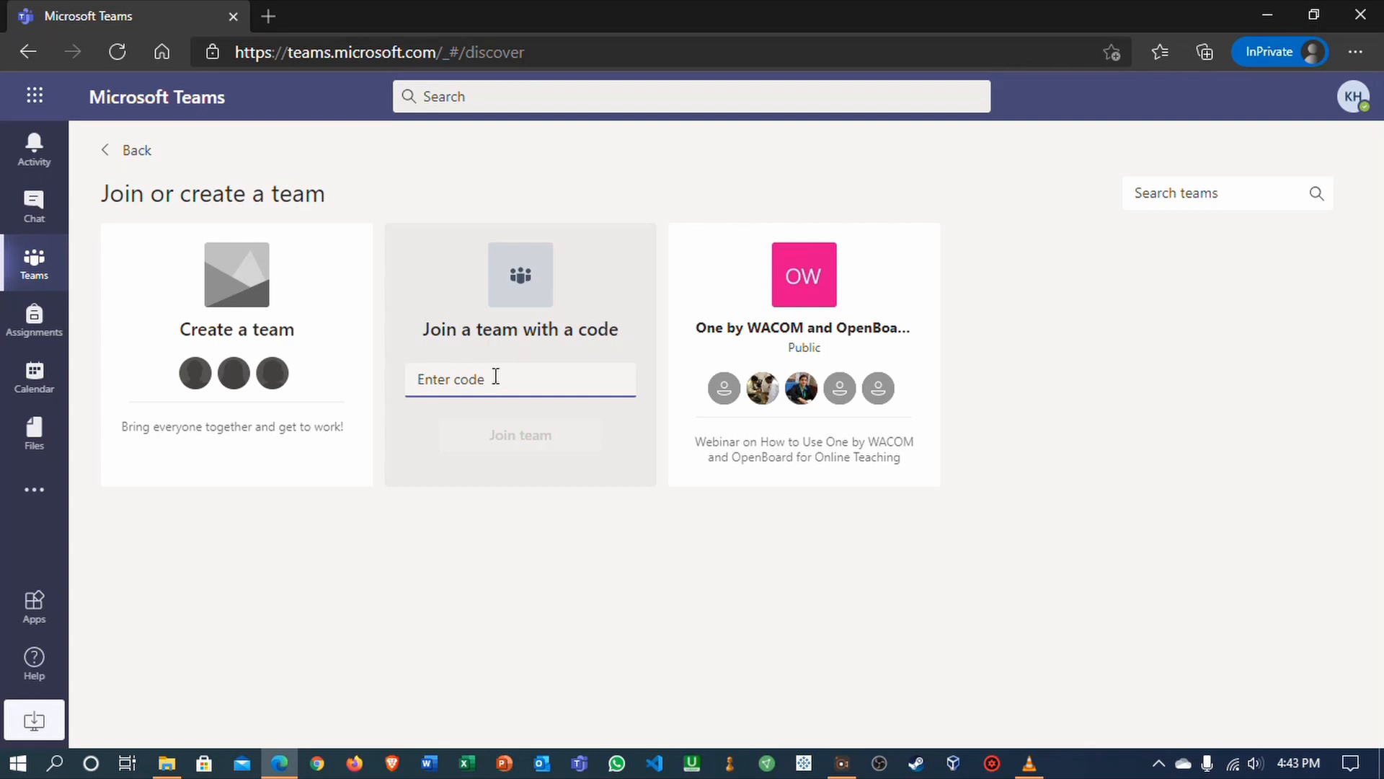
pyautogui.hotkey('ctrl', 'v')
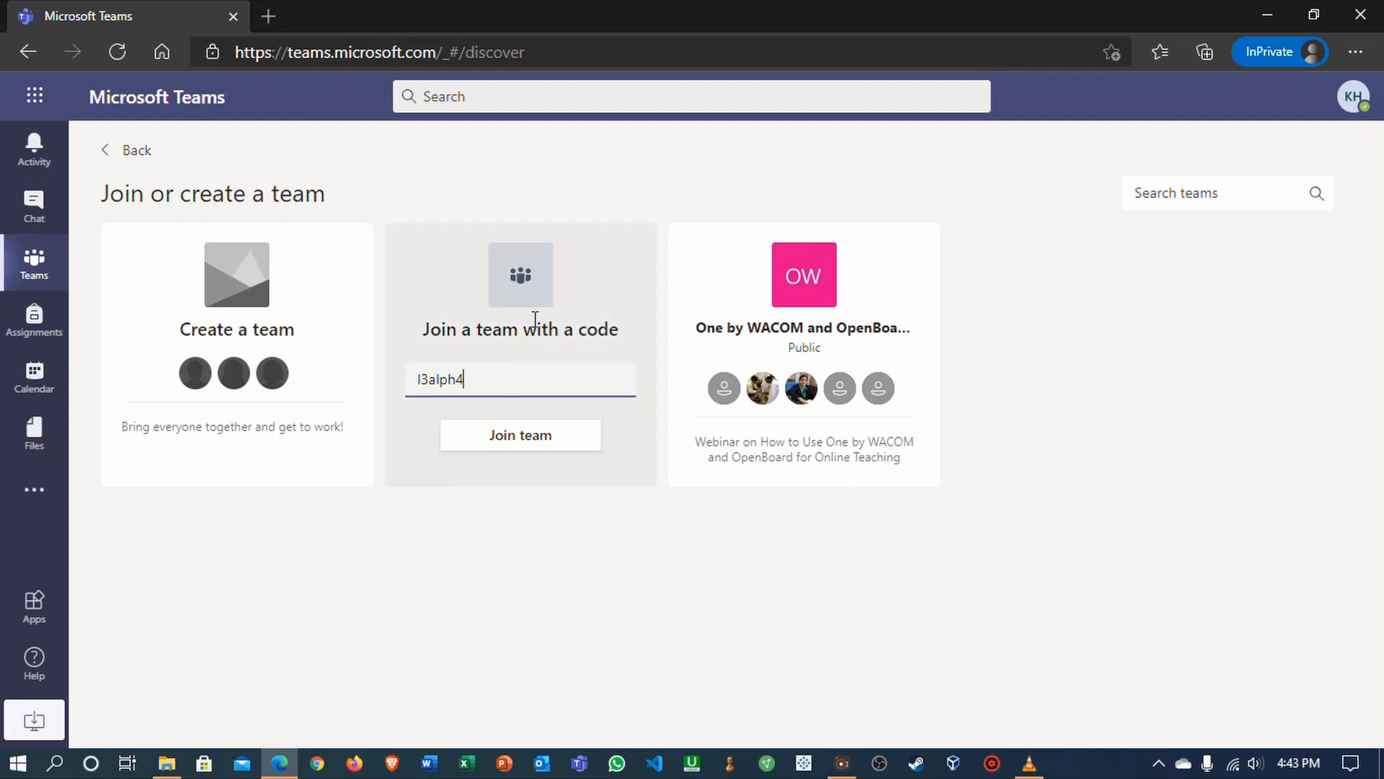
pyautogui.moveTo(488, 380); pyautogui.dragTo(402, 396)
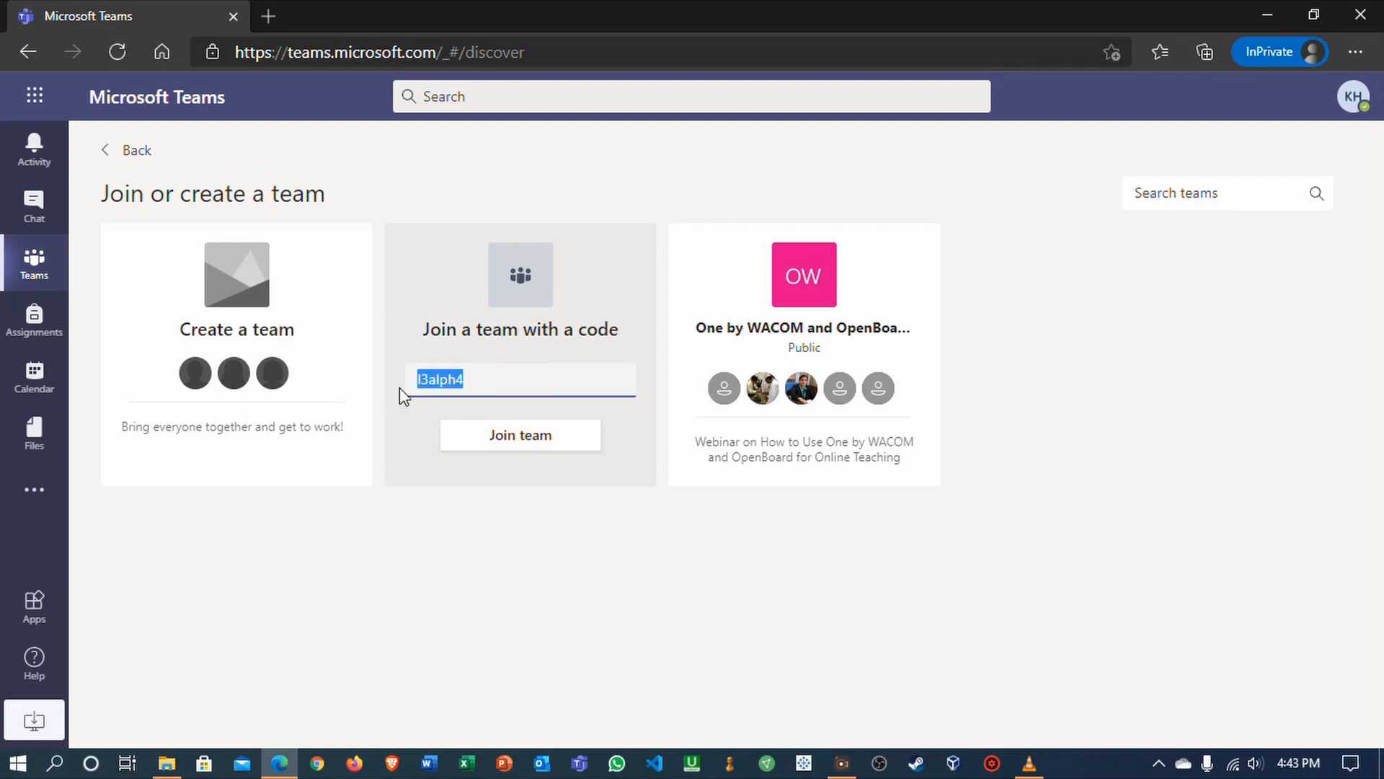